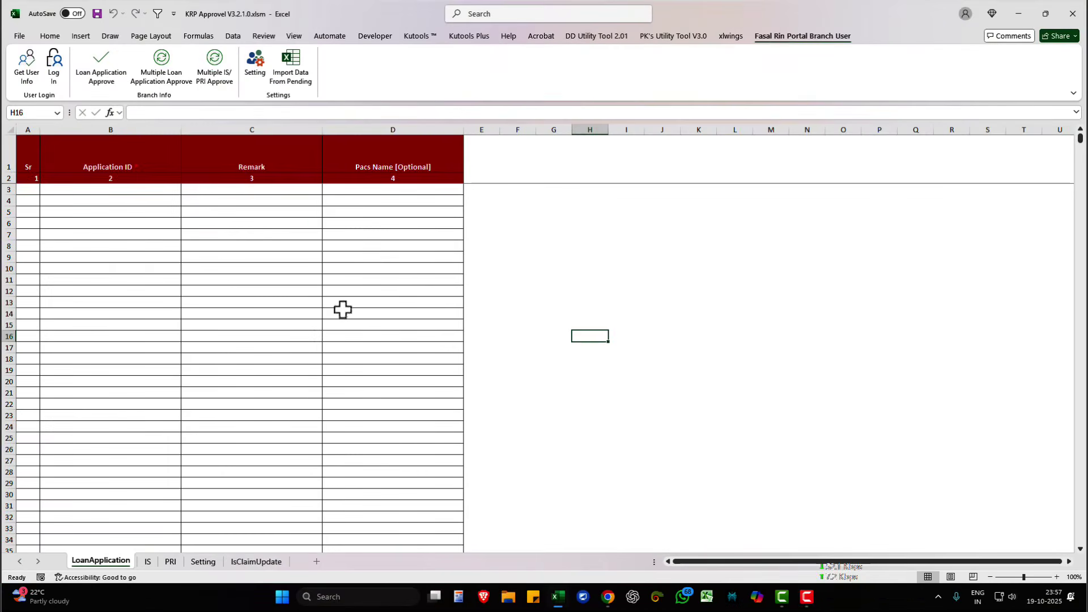
Bring the KRP Approvel V3.2.1.0 workbook into focus on its LoanApplication sheet.
click(342, 311)
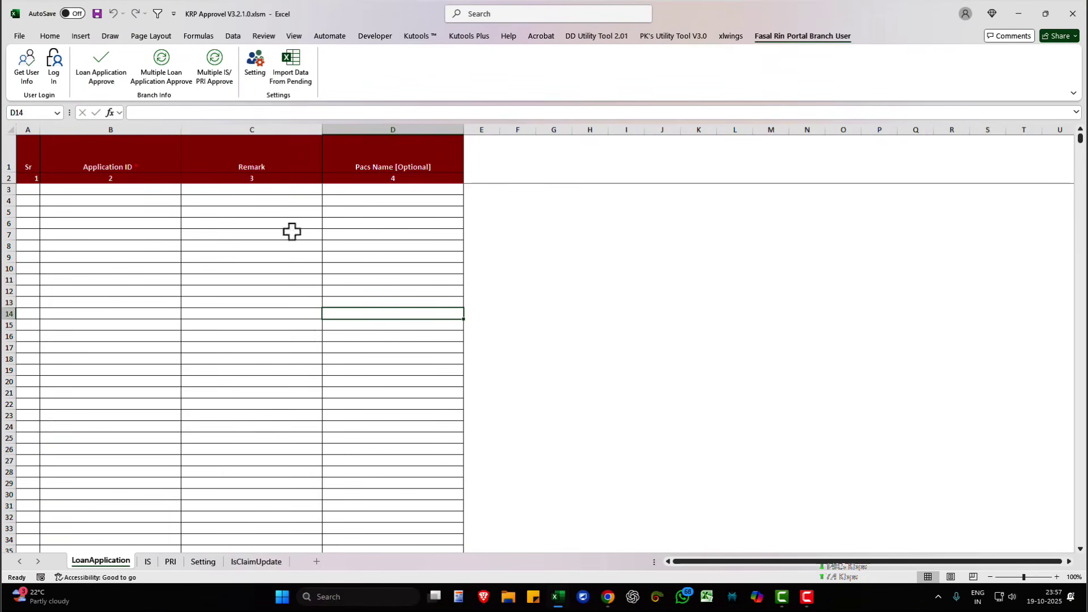
Enter the login mobile number and choose 2024-2025 as the year in the Create User form.
click(259, 221)
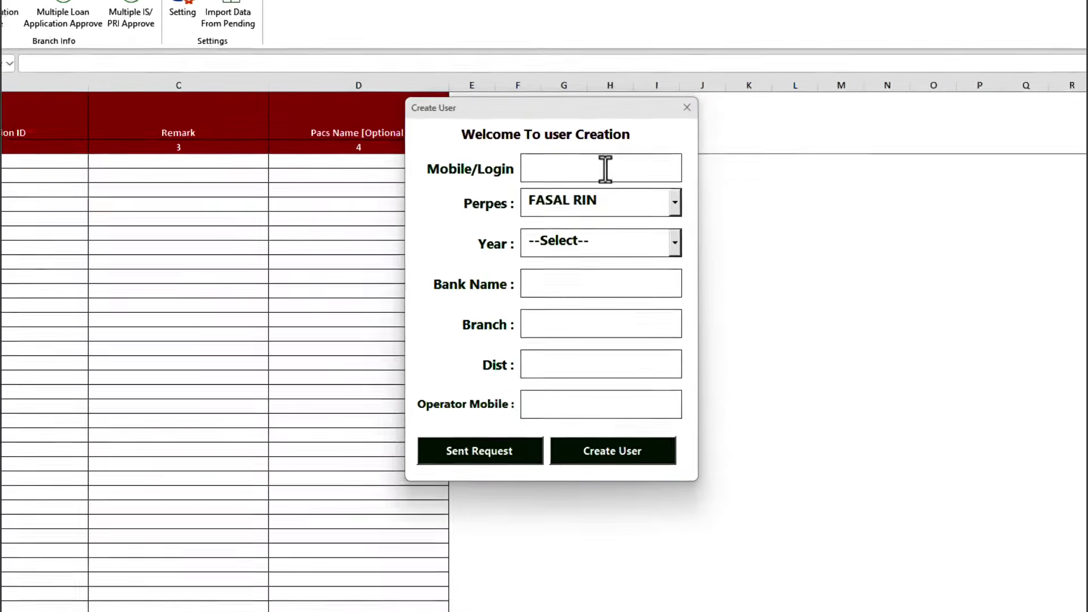
text([blurred mobile number])
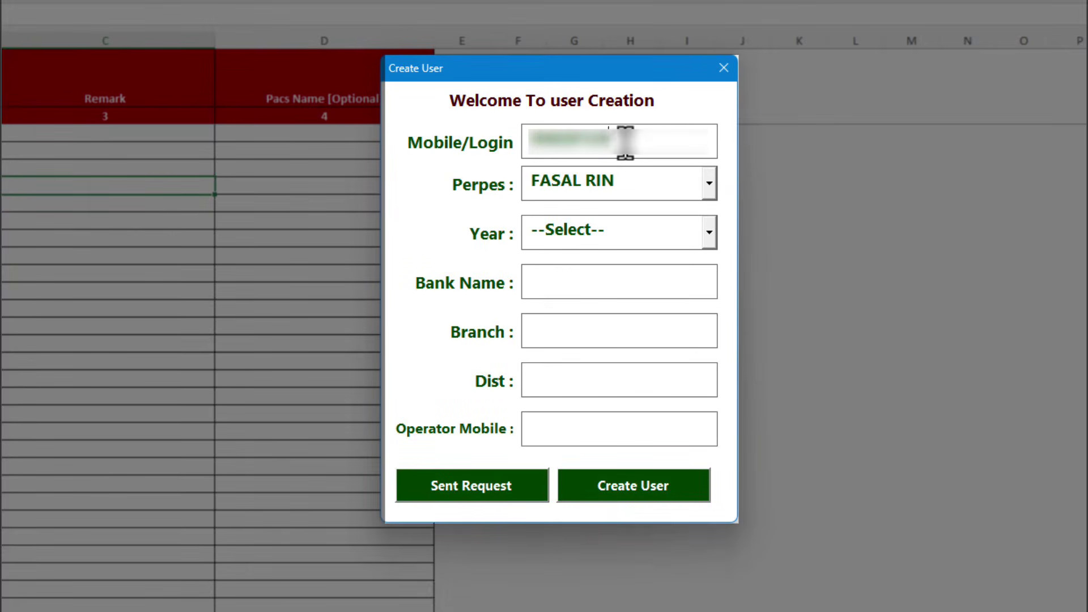
click(663, 242)
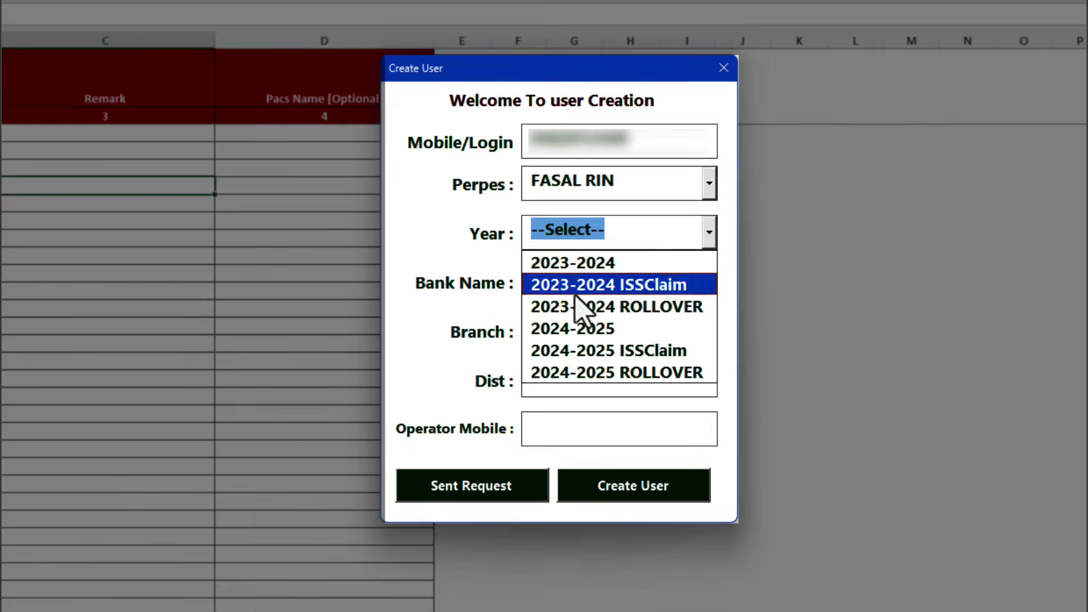
click(591, 330)
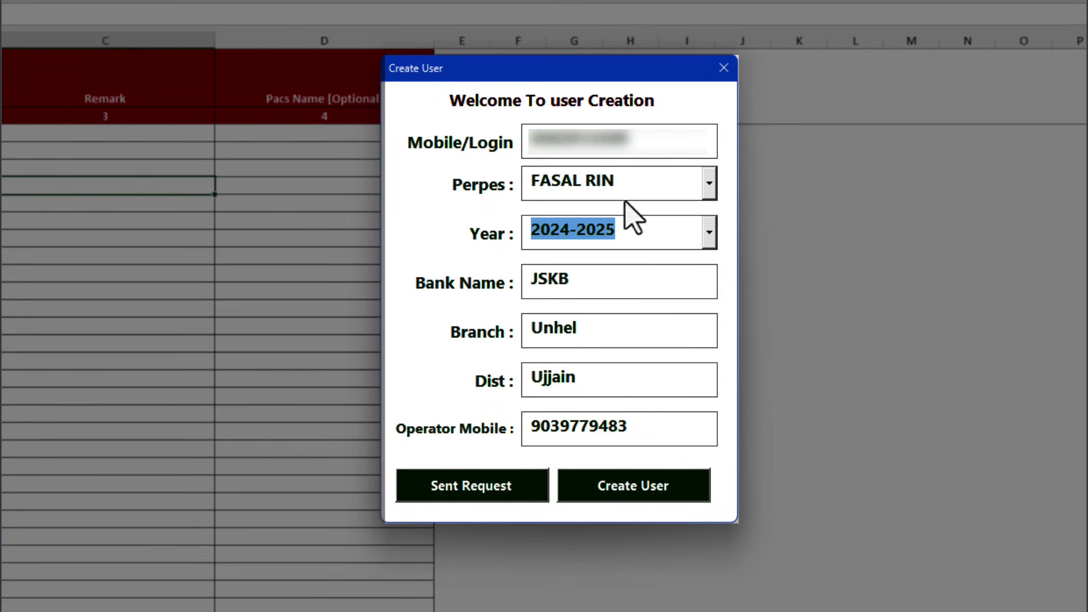
drag(649, 144, 512, 129)
click(643, 247)
click(645, 250)
drag(613, 138, 493, 117)
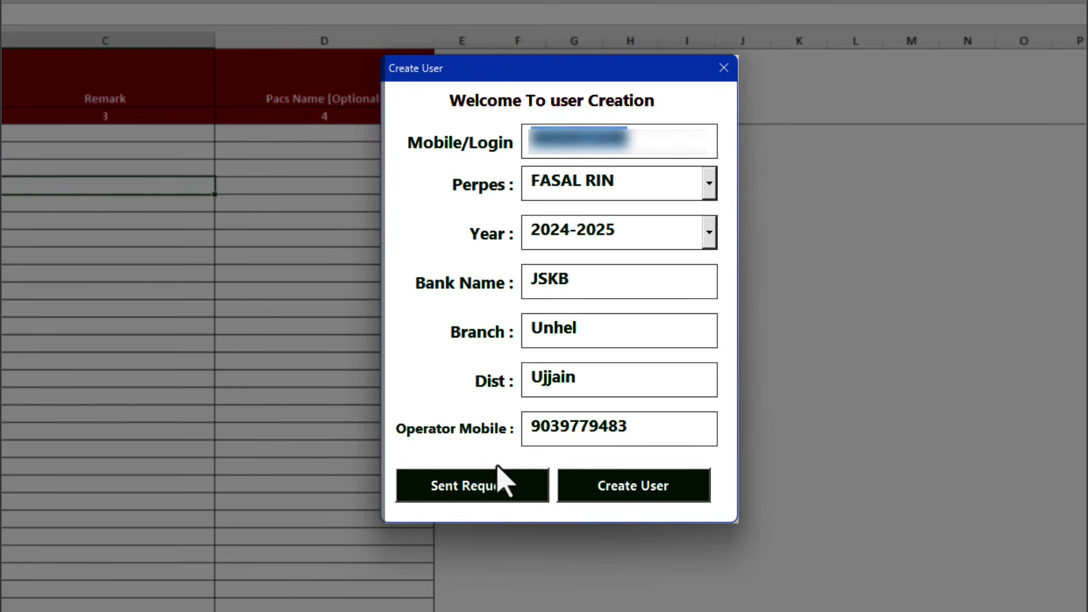
Create the user with the portal password, acknowledge 'User Added Successfully', and close the form.
click(639, 488)
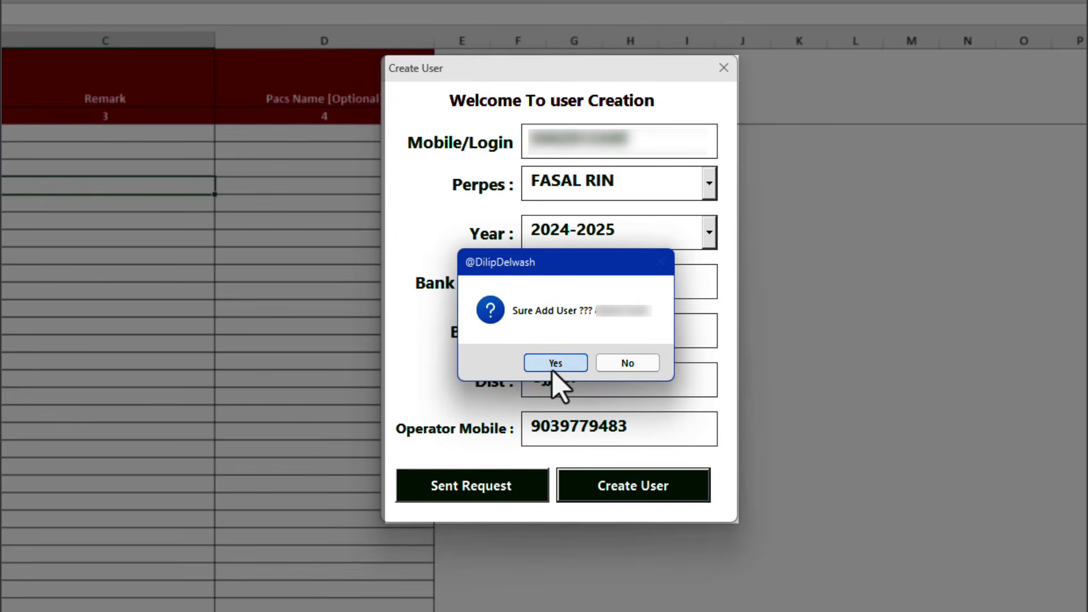
click(554, 366)
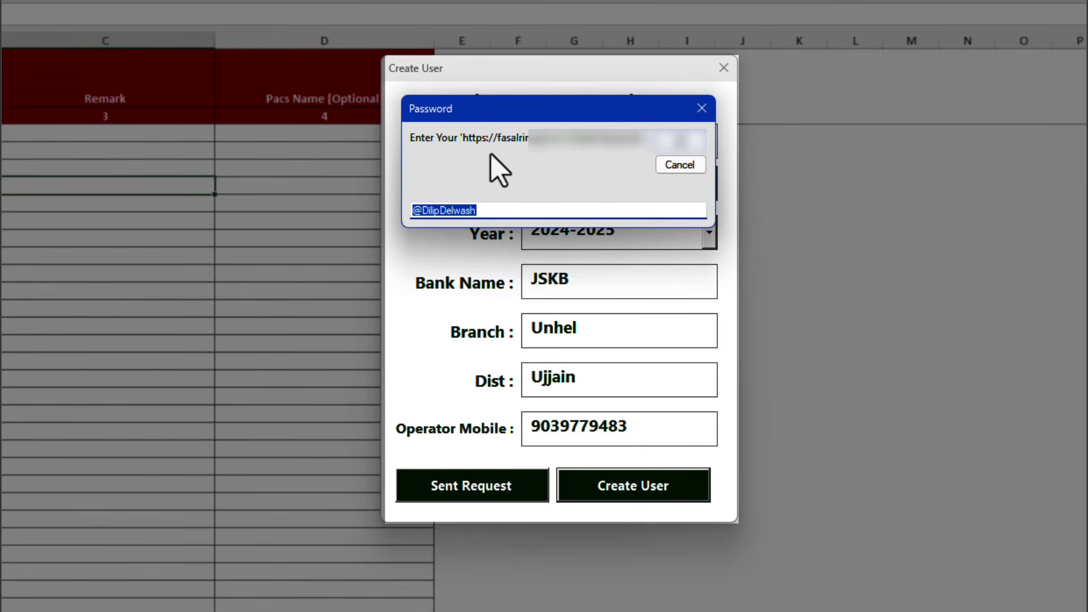
key(ctrl+v)
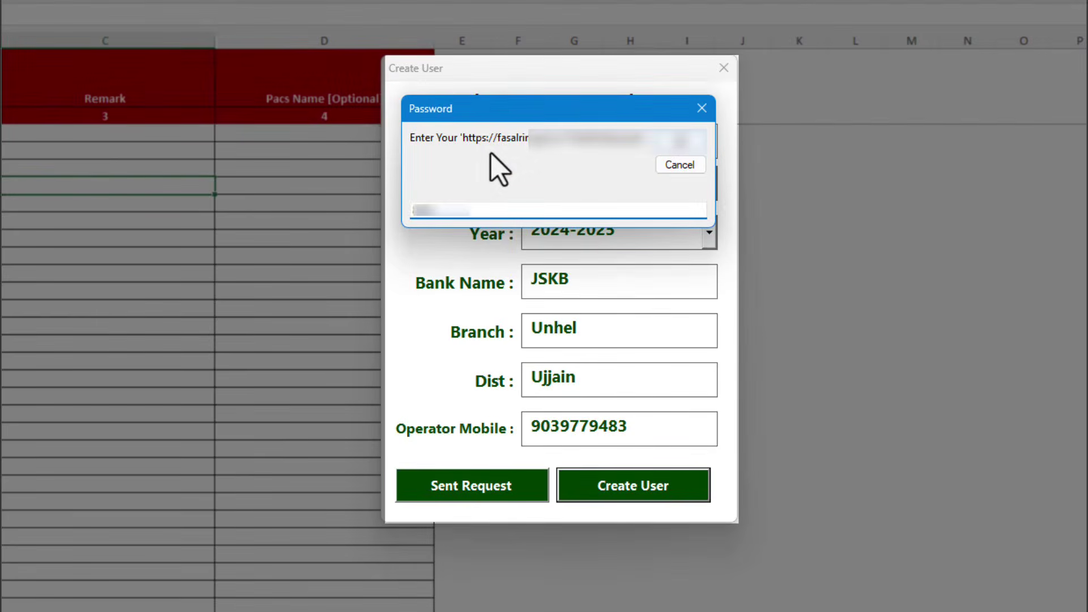
key(Return)
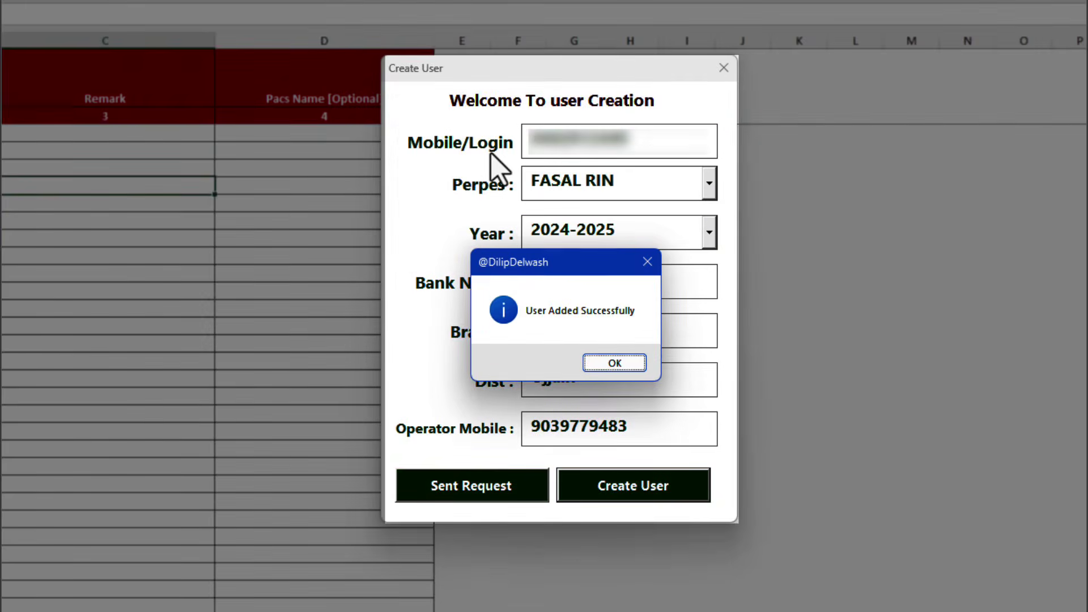
key(Return)
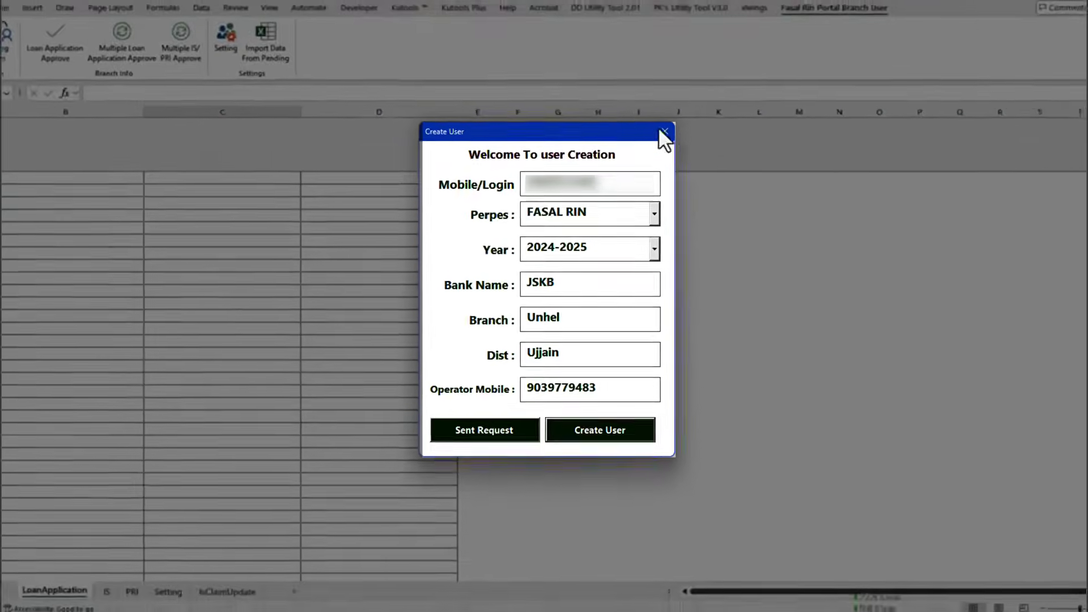
click(723, 68)
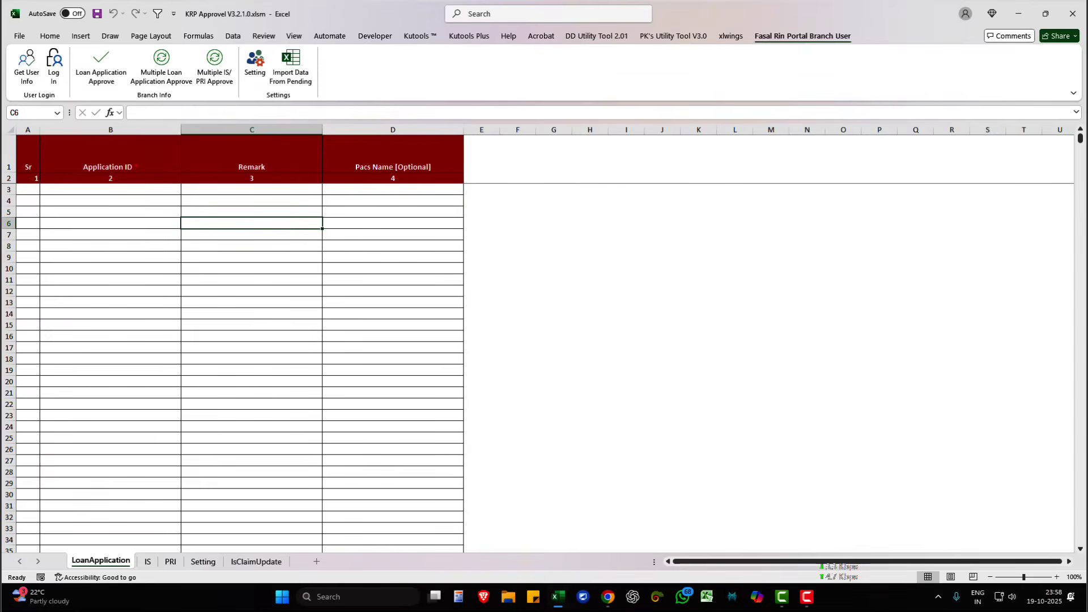
click(119, 258)
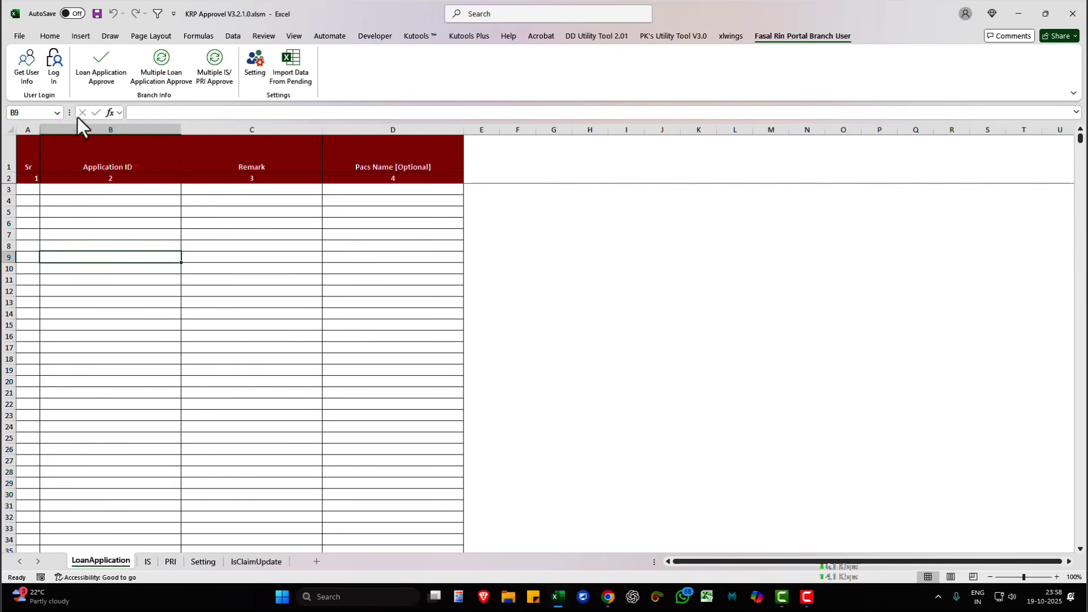
Log in to the Kisan Rin Portal from the ribbon, entering the captcha code.
click(53, 65)
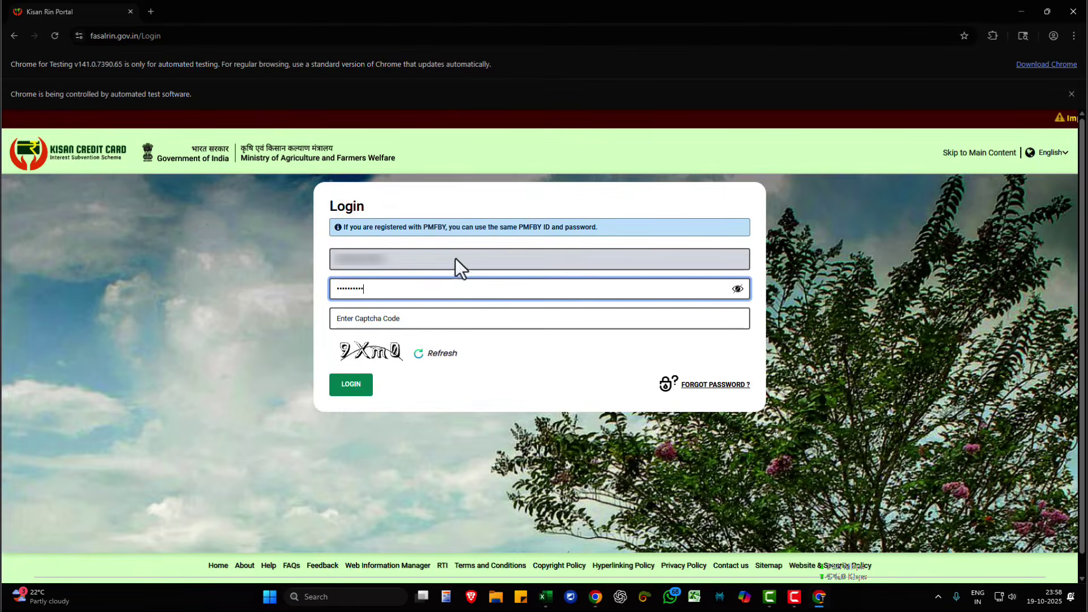
click(355, 321)
text(9)
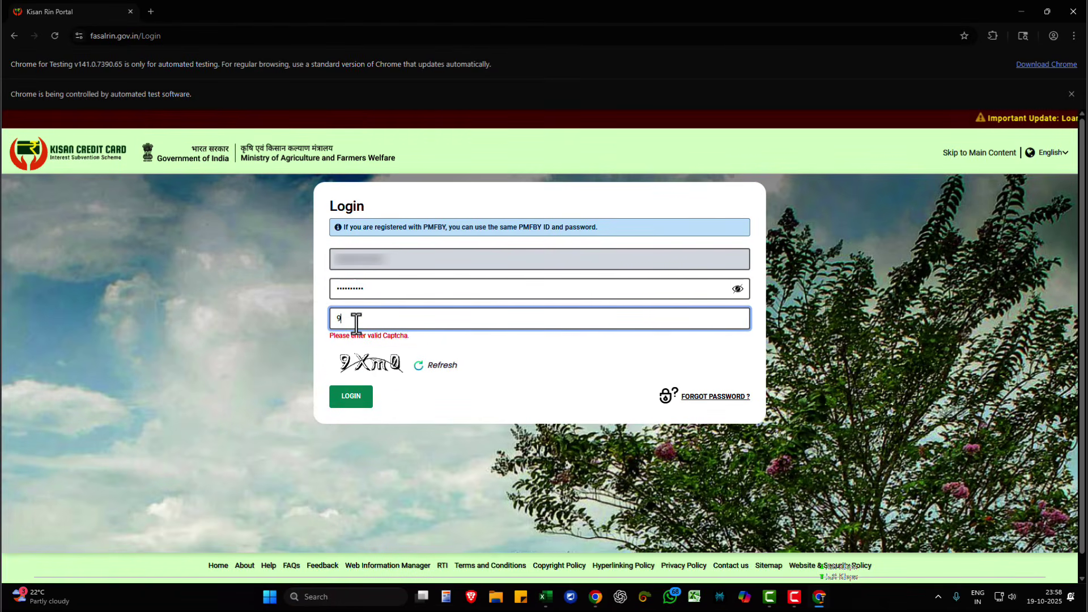
text(Xm0)
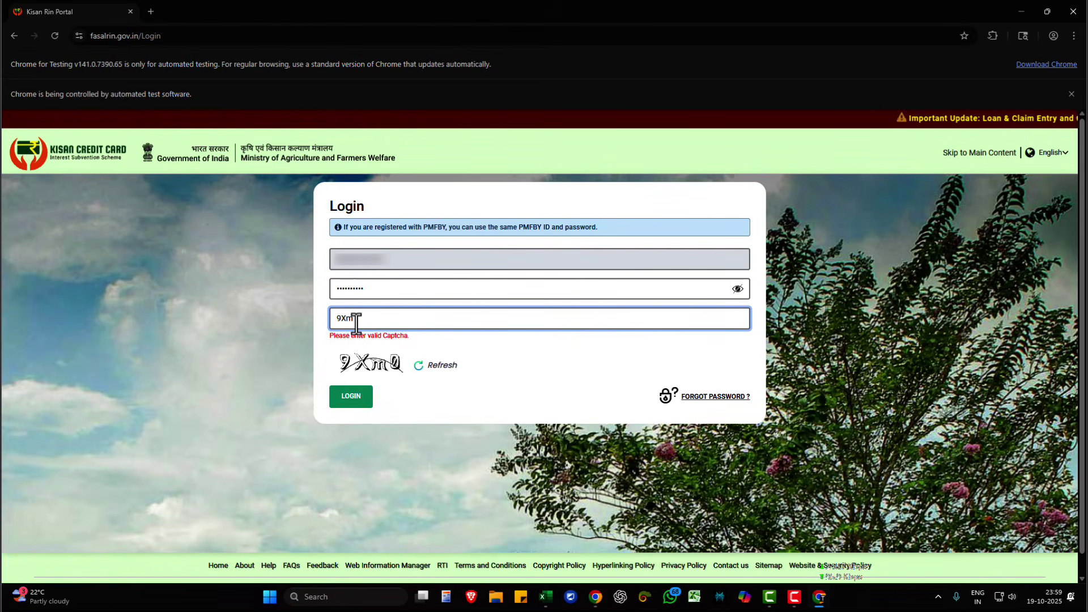
click(350, 384)
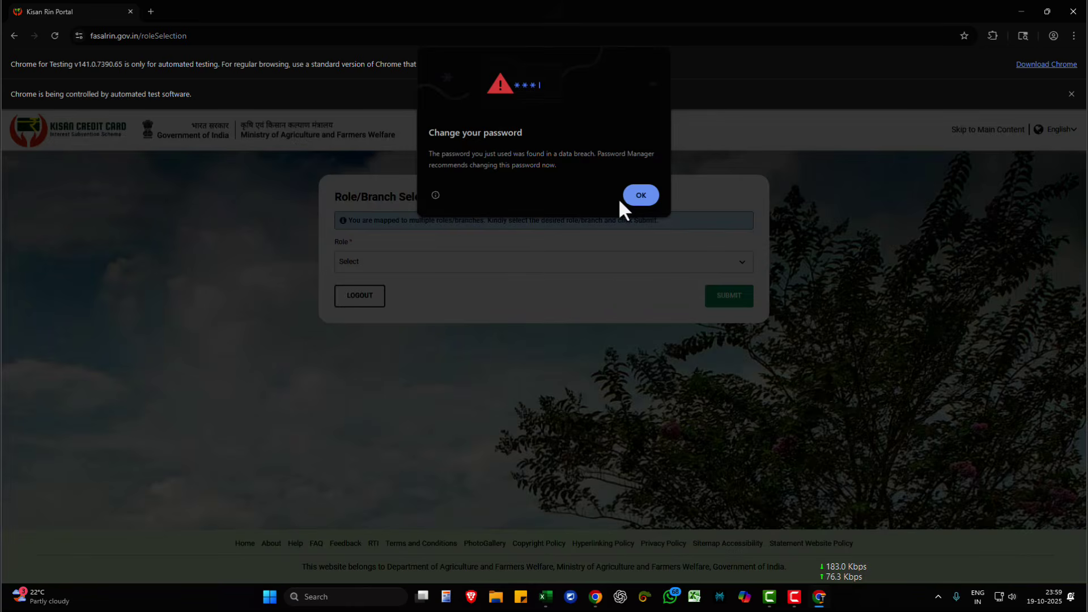
click(623, 198)
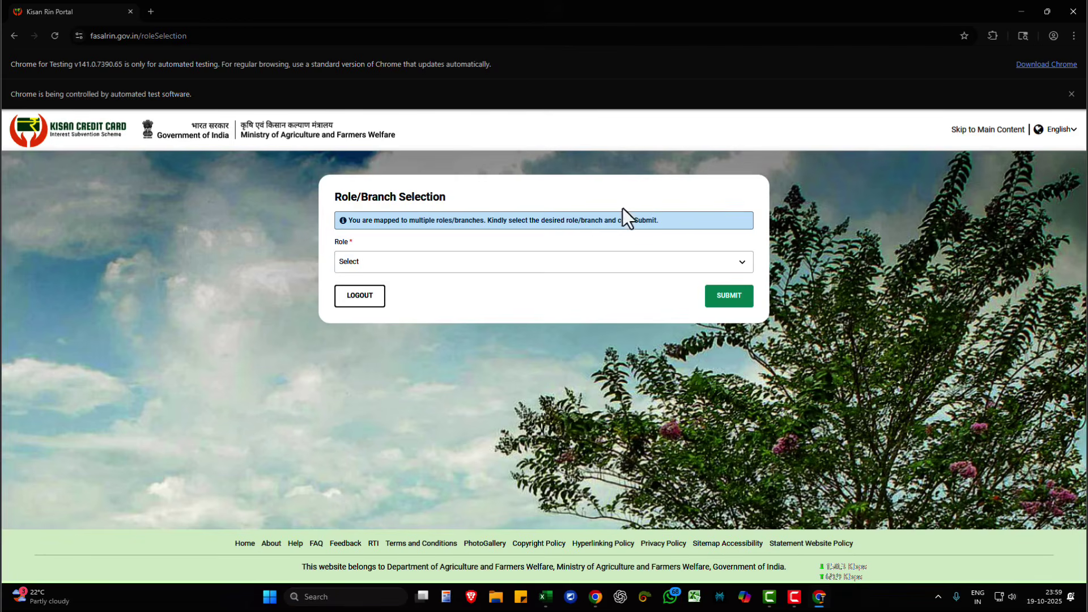
Choose role Cooperative Bank Branch Manager and branch UNHEL, then submit.
click(396, 263)
click(402, 298)
click(429, 311)
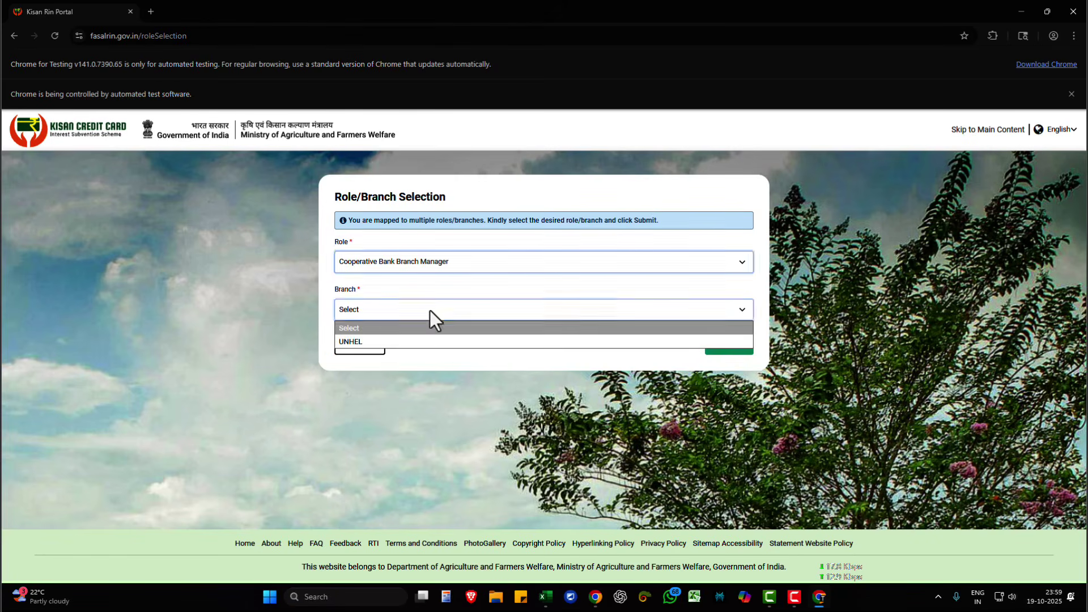
click(413, 341)
click(705, 348)
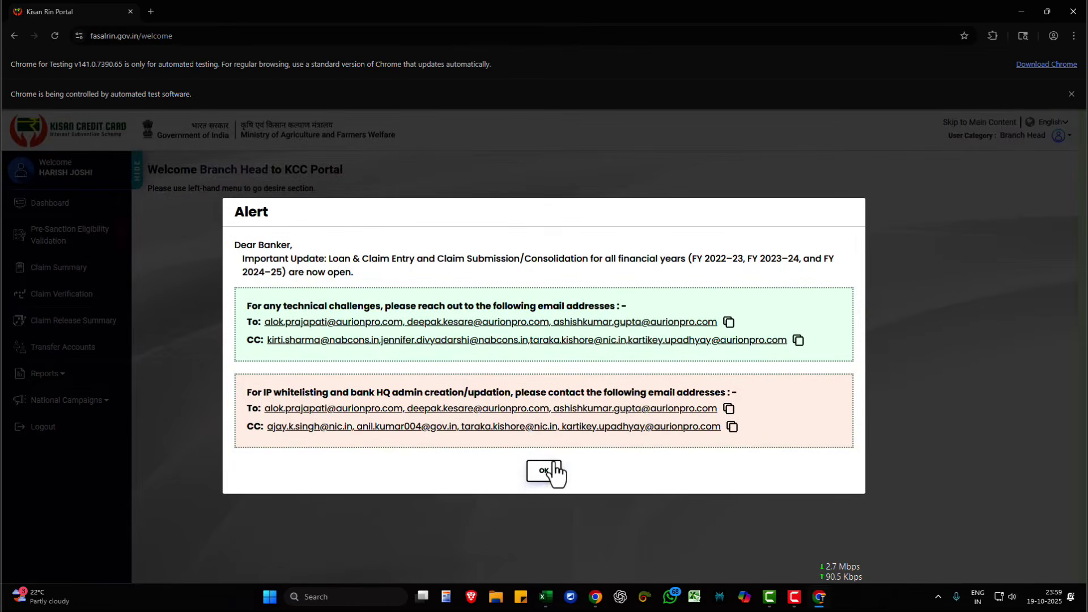
Open the Loan Application report with type BRANCH WISE and financial year 2024-2025.
click(553, 471)
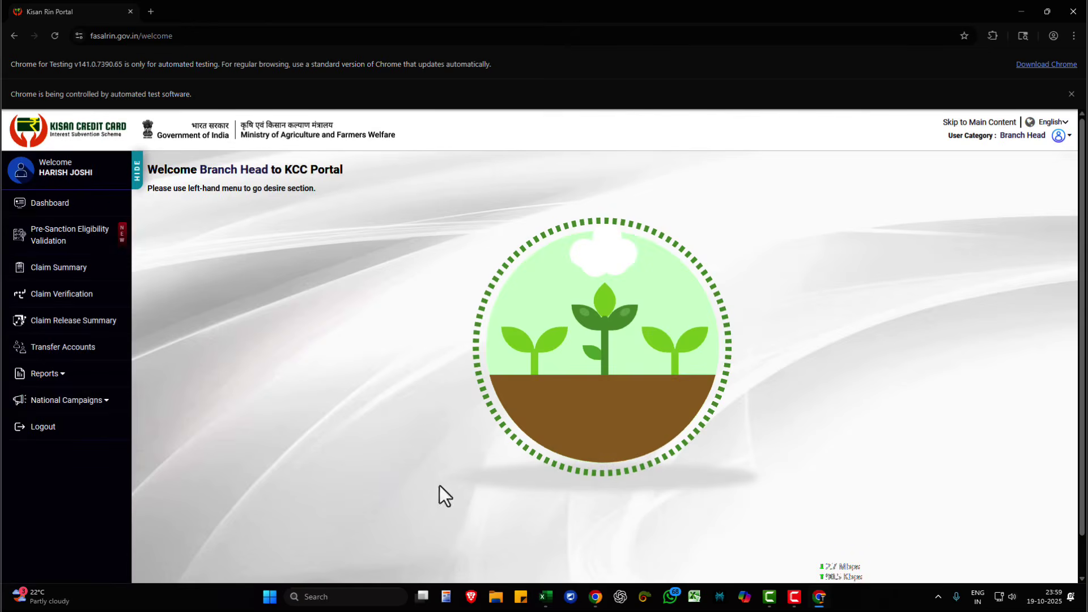
click(40, 380)
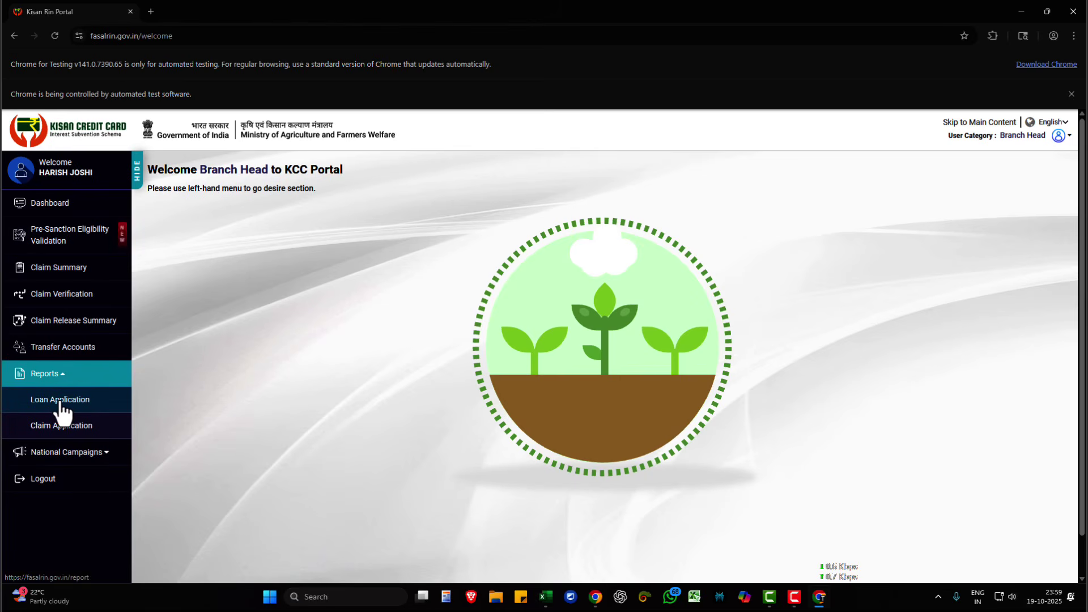
click(60, 401)
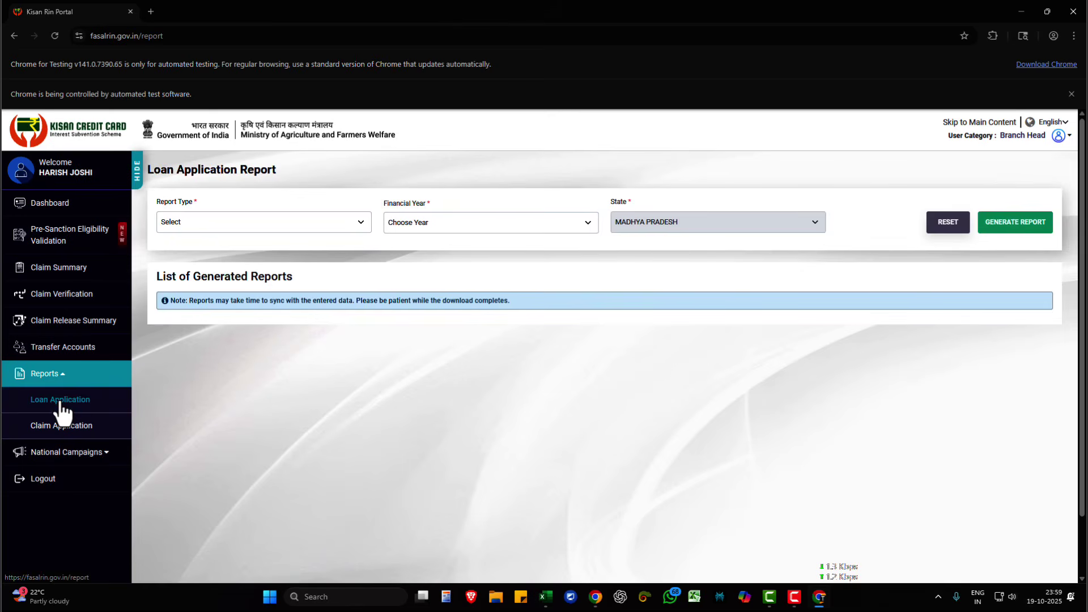
click(247, 222)
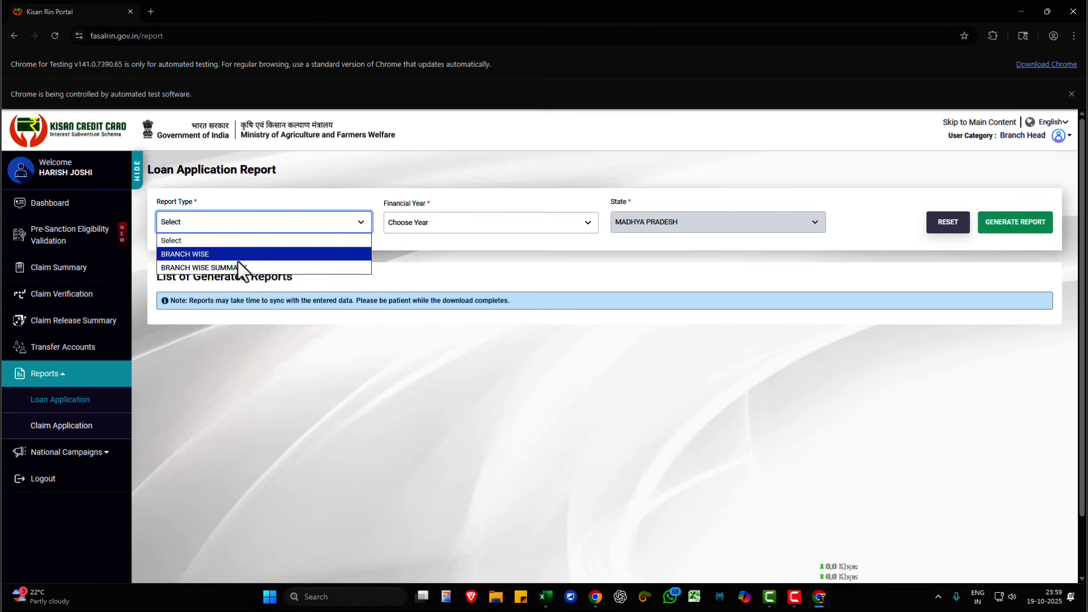
click(237, 256)
click(444, 220)
click(433, 281)
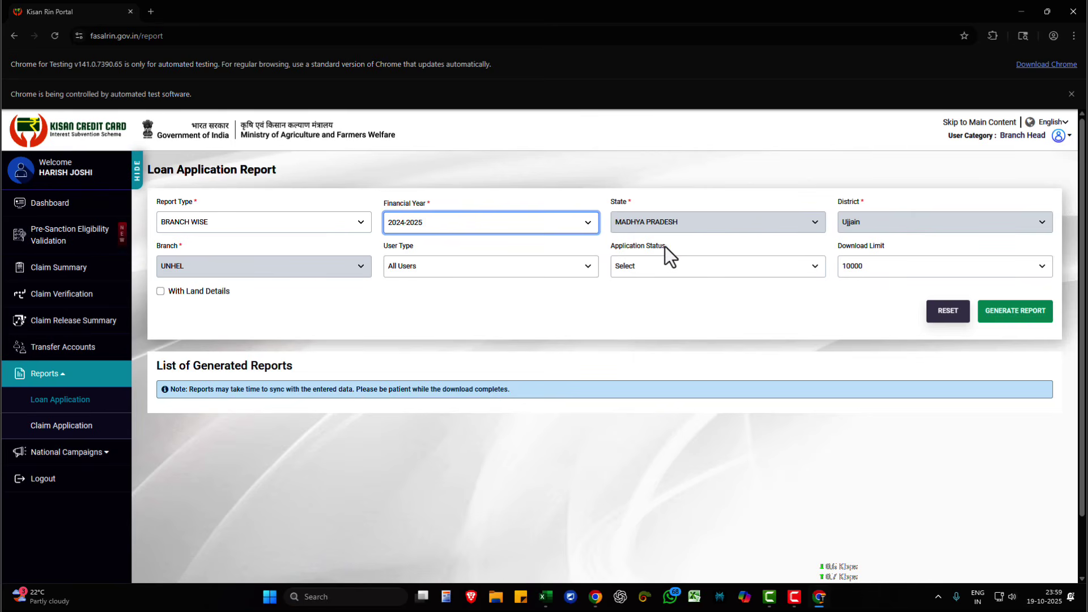
Filter to PENDING FOR APPROVAL(SUBMITTED), generate the report and download it.
drag(664, 246, 611, 244)
click(639, 266)
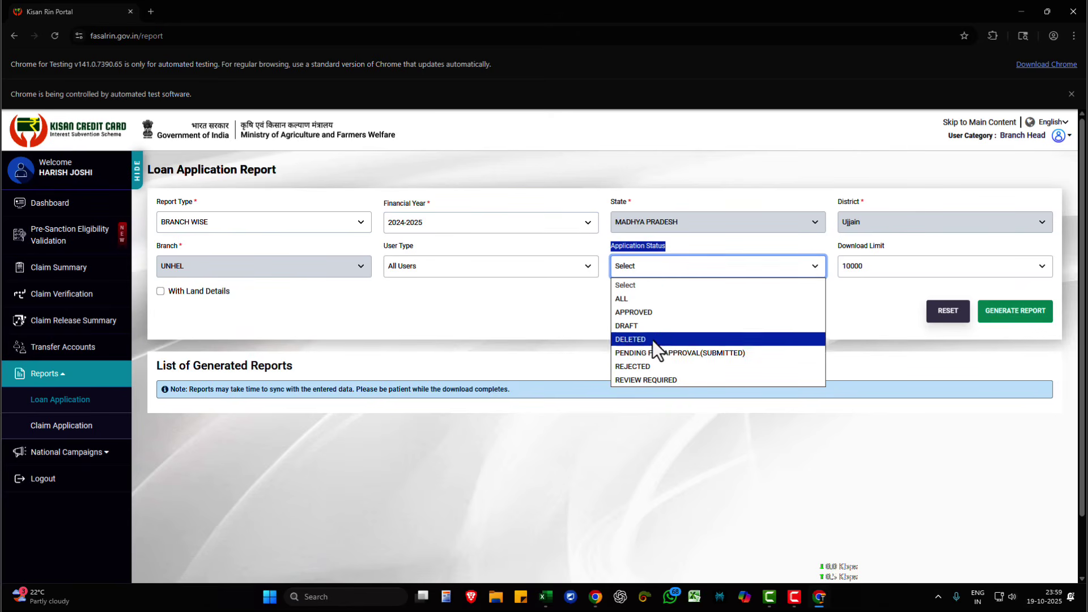
click(727, 354)
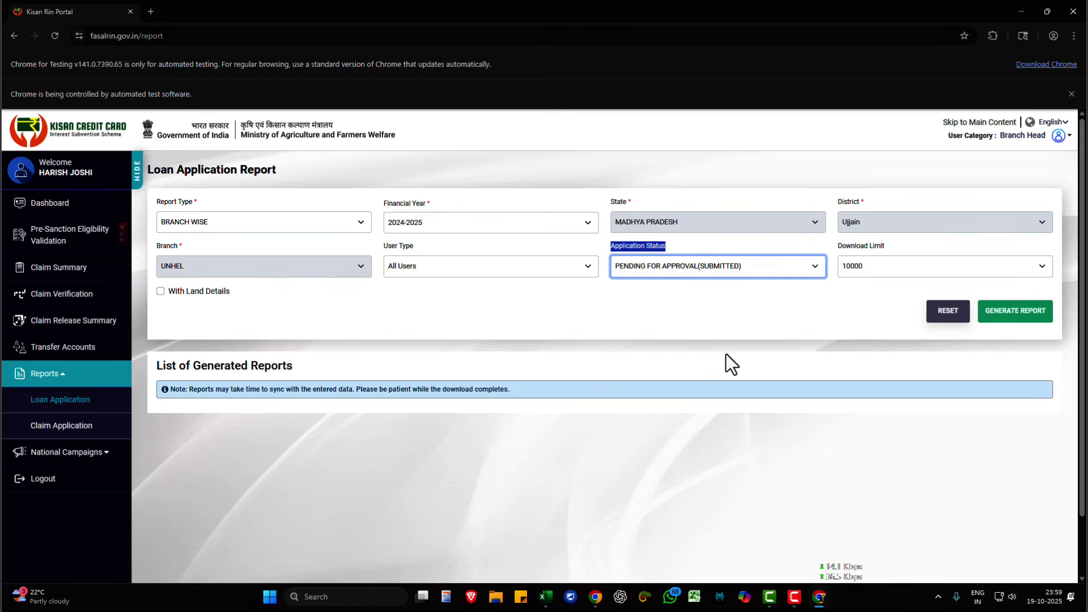
click(1017, 318)
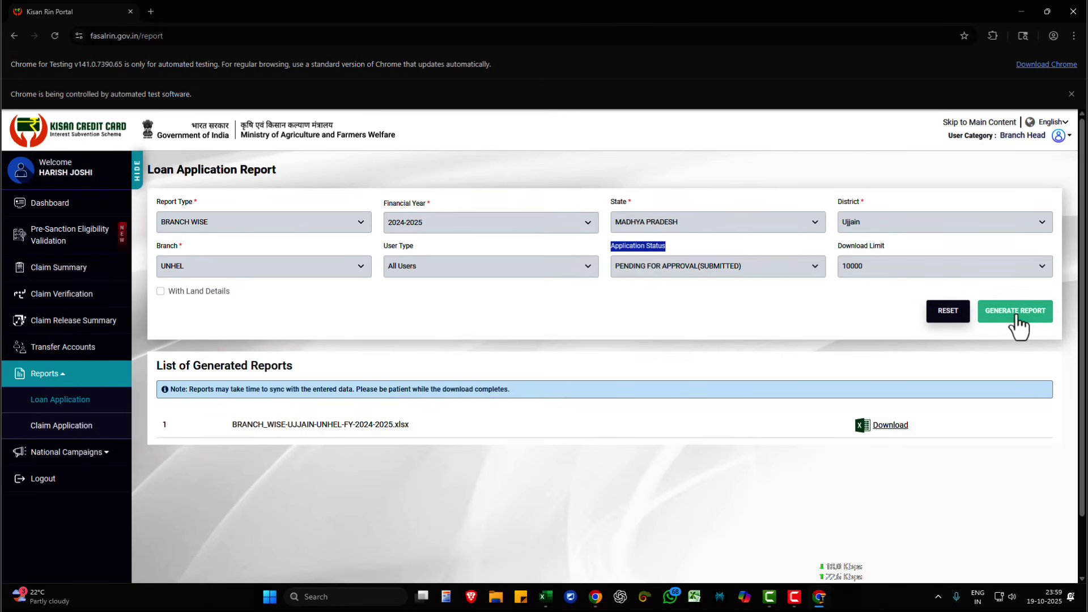
click(876, 429)
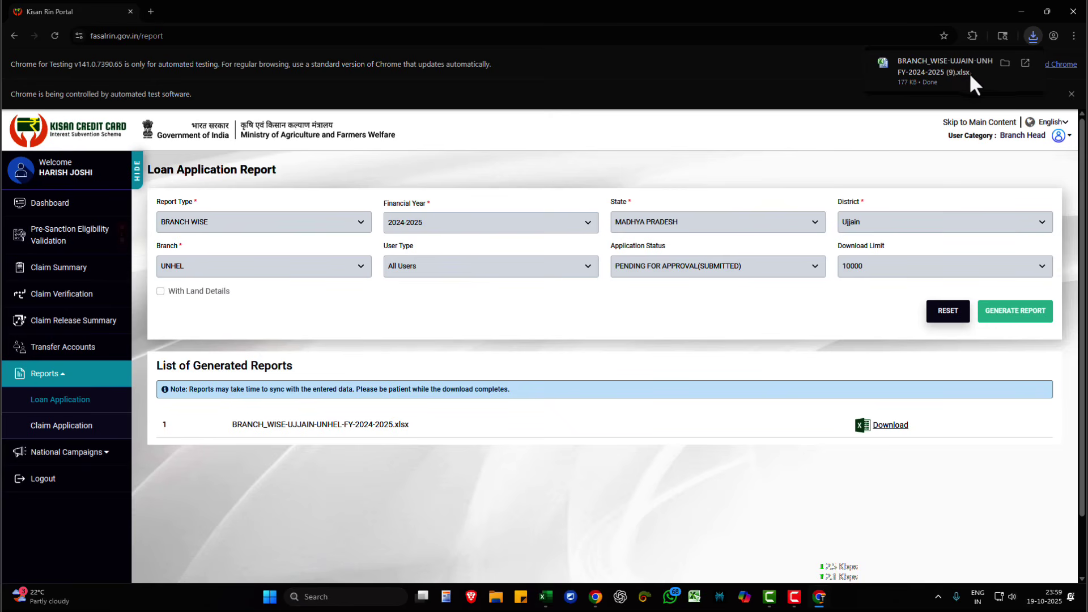
click(1003, 63)
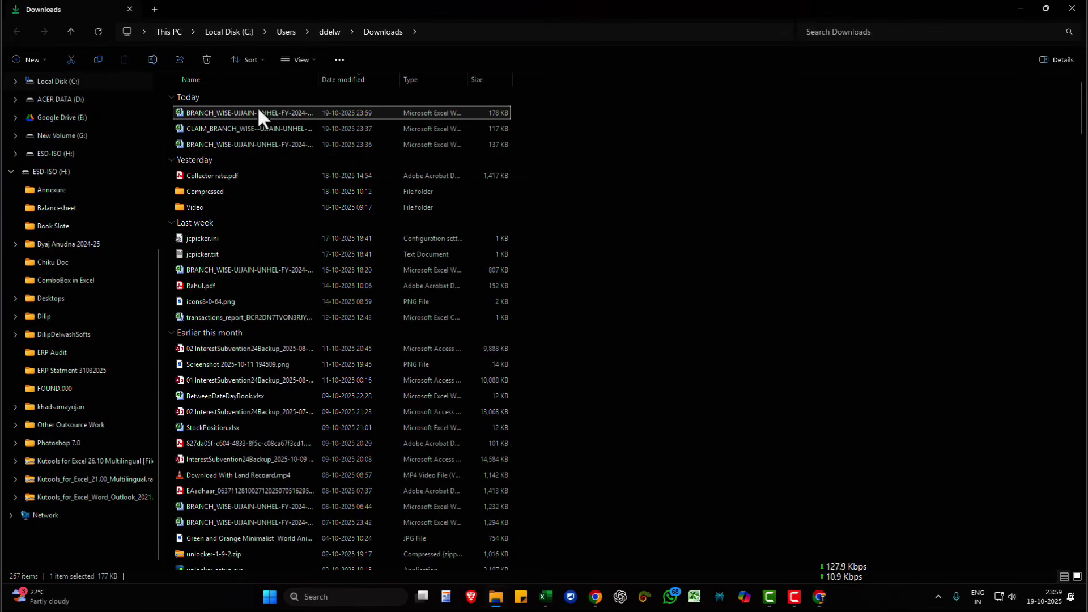
Open BRANCH_WISE-UJJAIN-UNHEL-FY-2024-2025 (9).xlsx from Downloads in Excel.
double_click(260, 113)
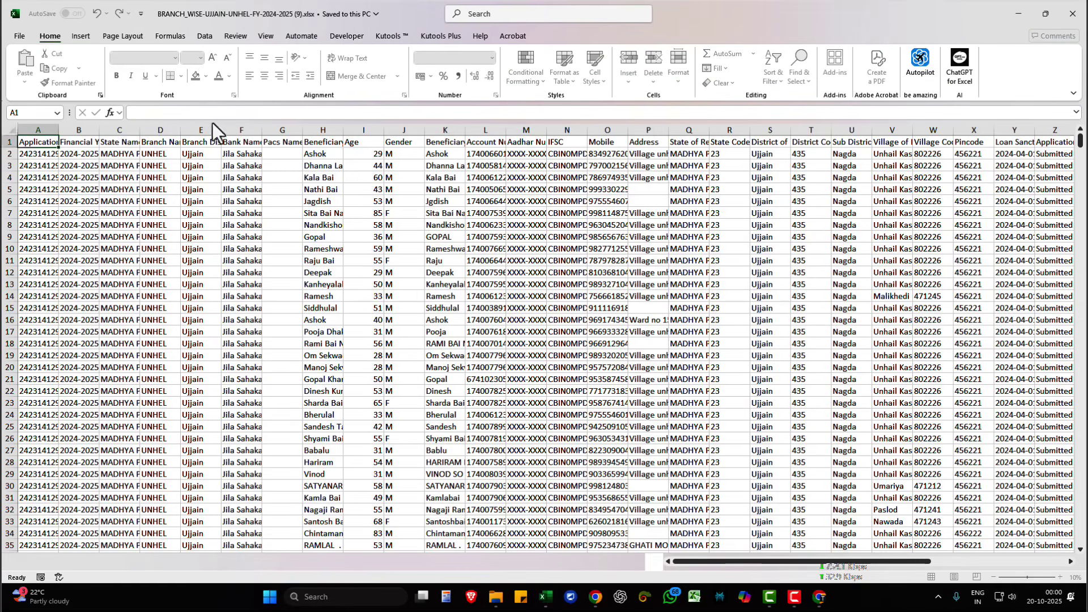
Check how far the branch-wise Application ID data runs and save the workbook.
click(142, 142)
key(Home)
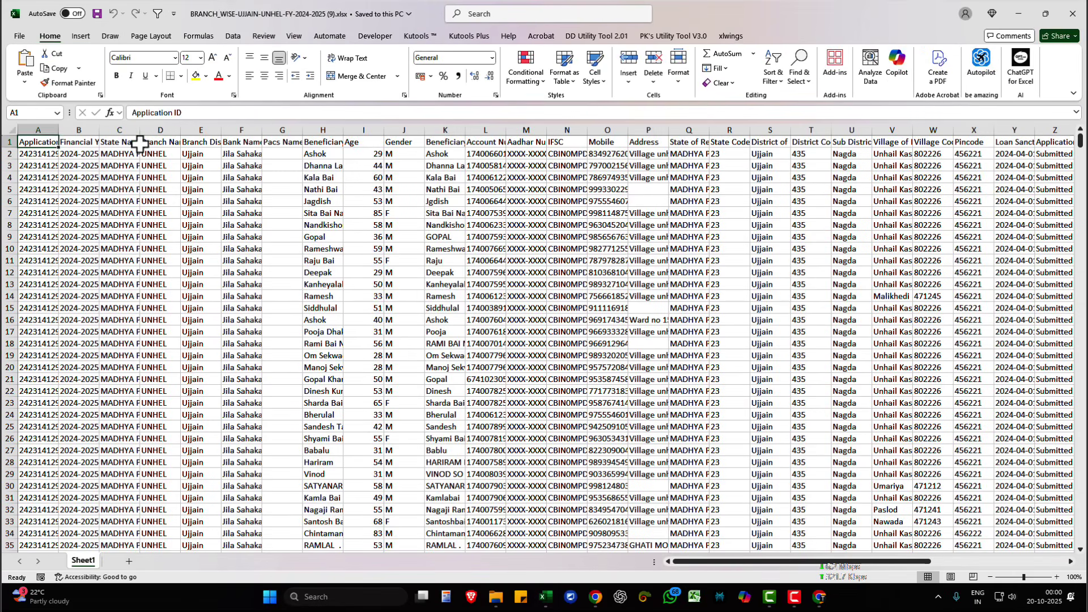
key(ctrl+Down)
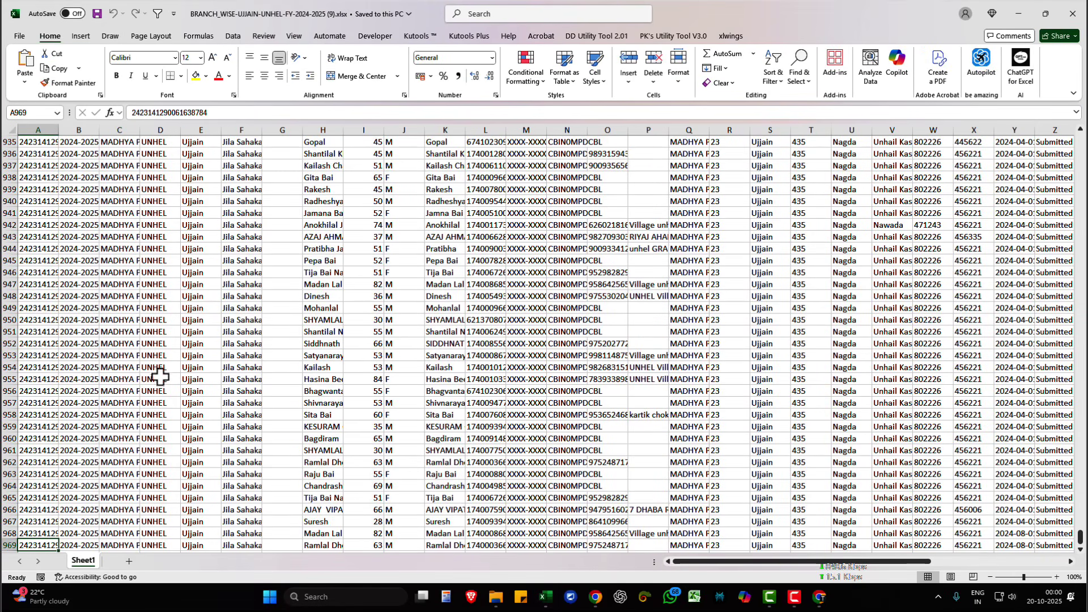
key(ctrl+Up)
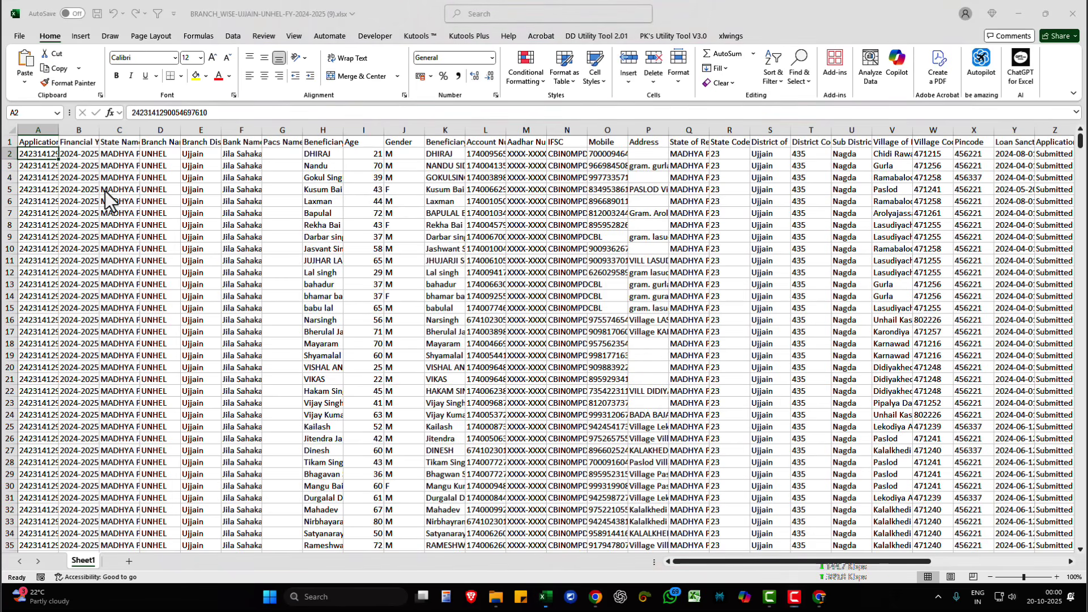
click(46, 179)
key(ctrl+Down)
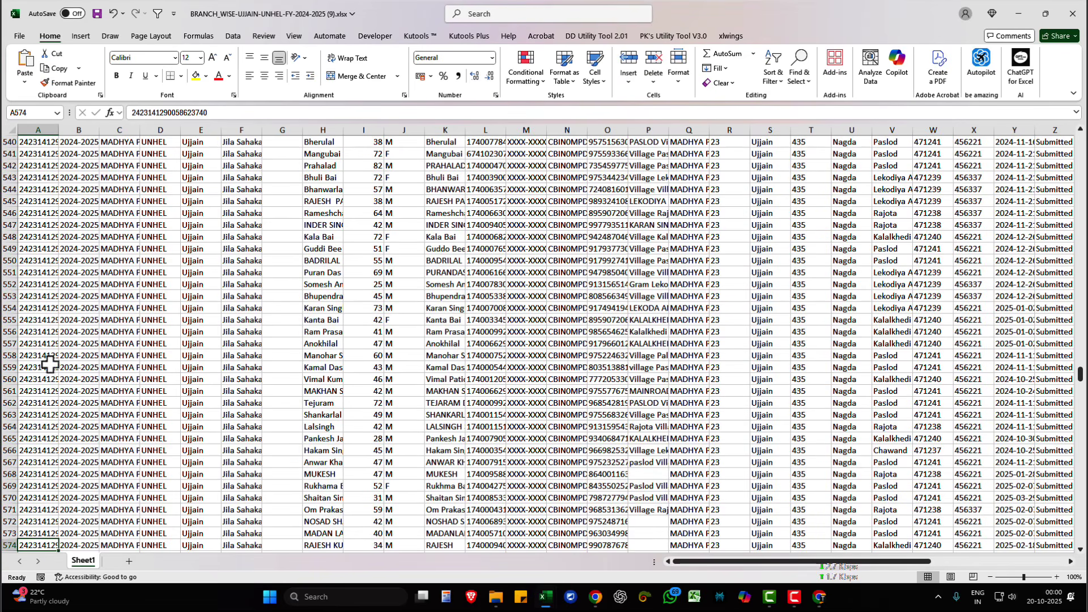
key(ctrl+Up)
key(ctrl+s)
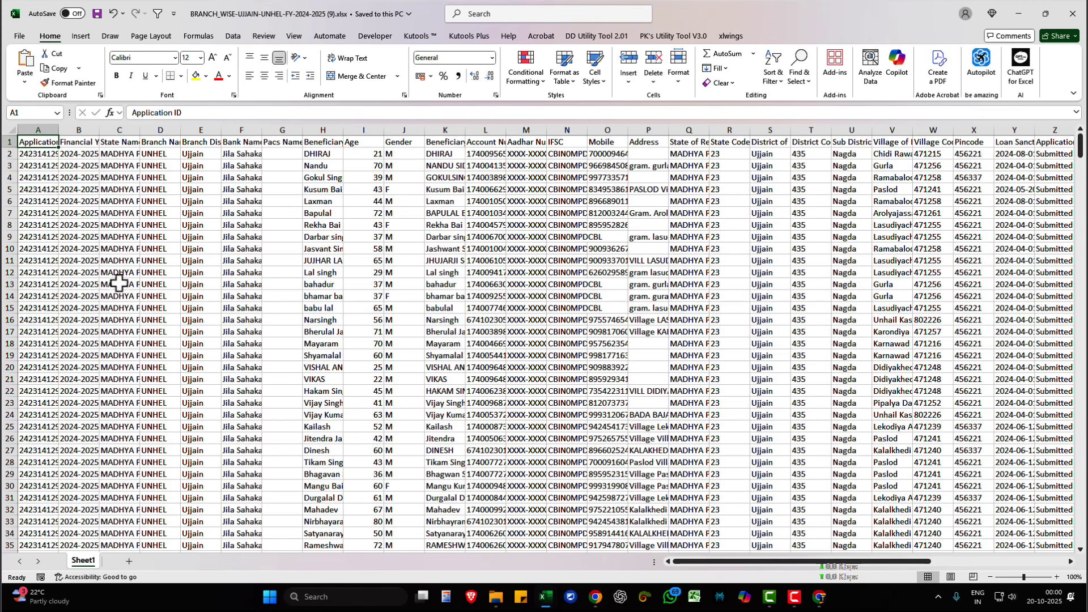
Add and delete a Sheet2, leaving only Sheet1, and save again.
click(96, 248)
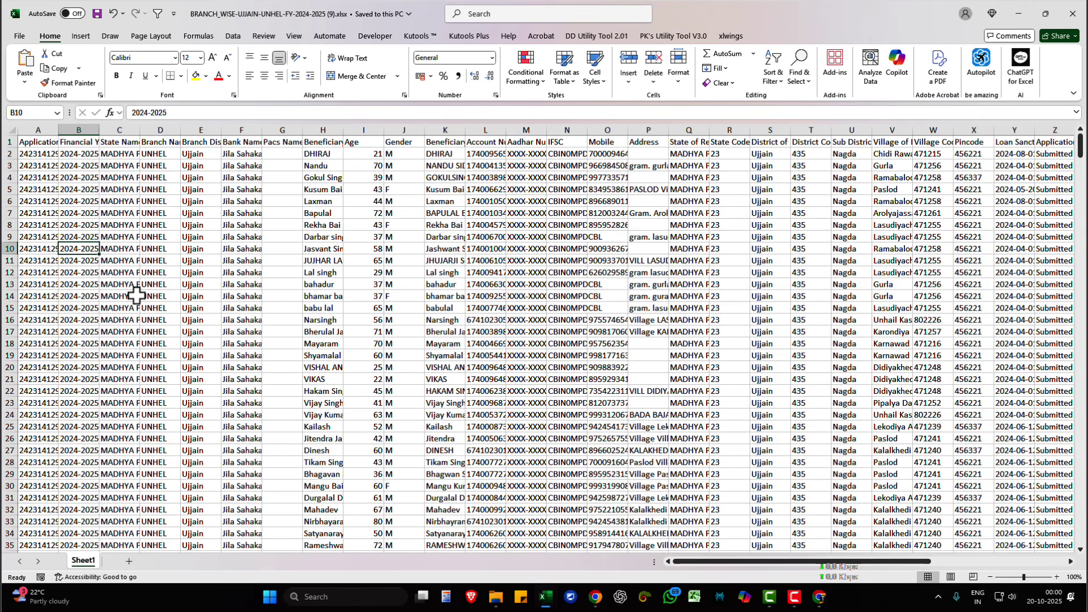
click(129, 560)
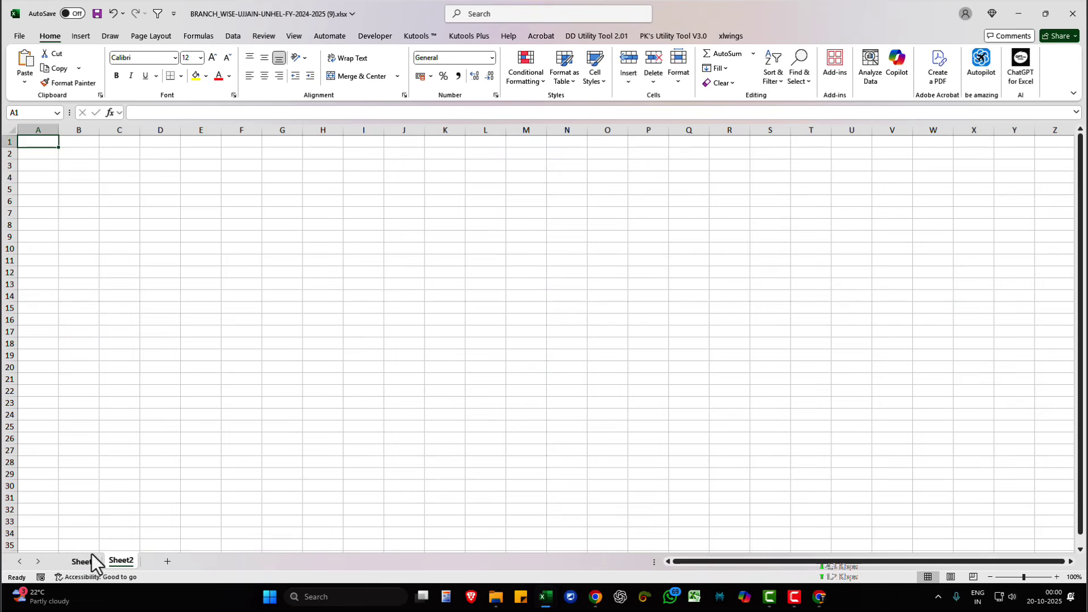
right_click(126, 562)
click(152, 407)
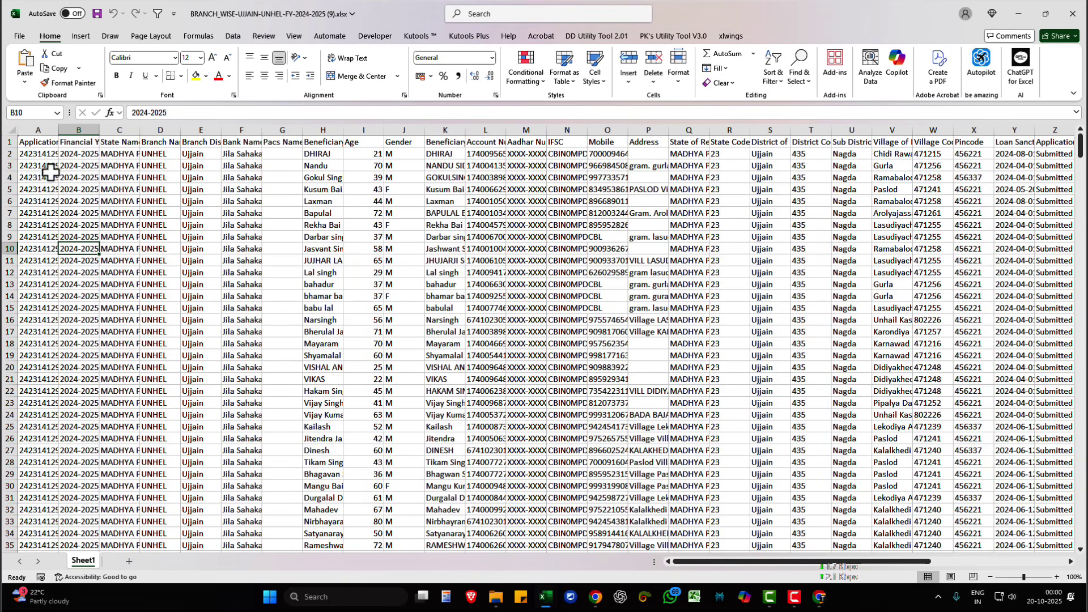
click(44, 153)
key(ctrl+s)
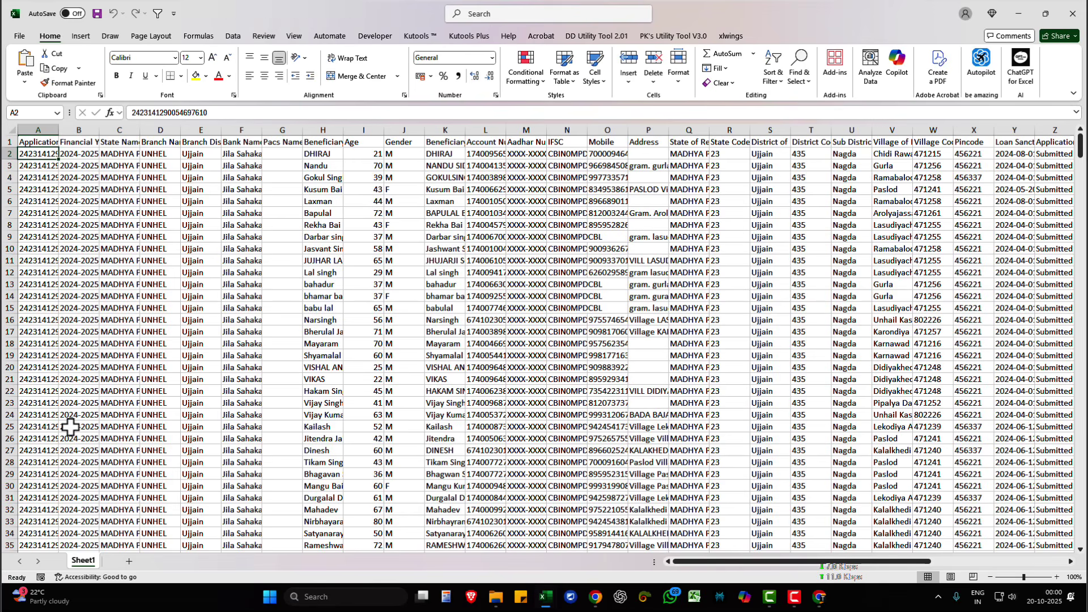
Close the branch-wise workbook and pick BRANCH_WISE-UJJAIN-UNHEL-FY-2024-2025 (9).xlsx as the import source.
click(1072, 13)
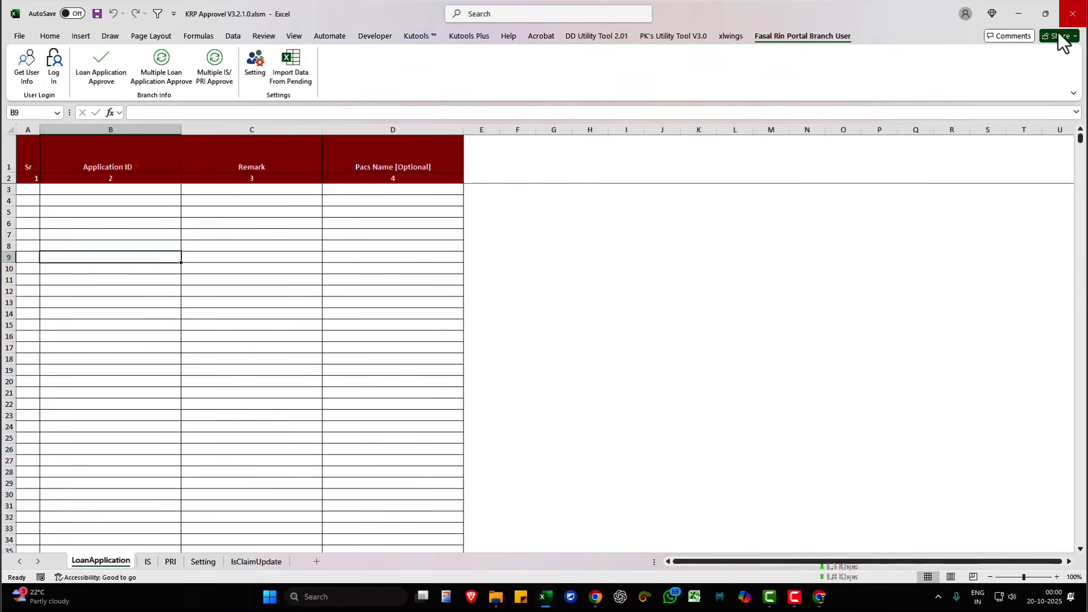
click(346, 247)
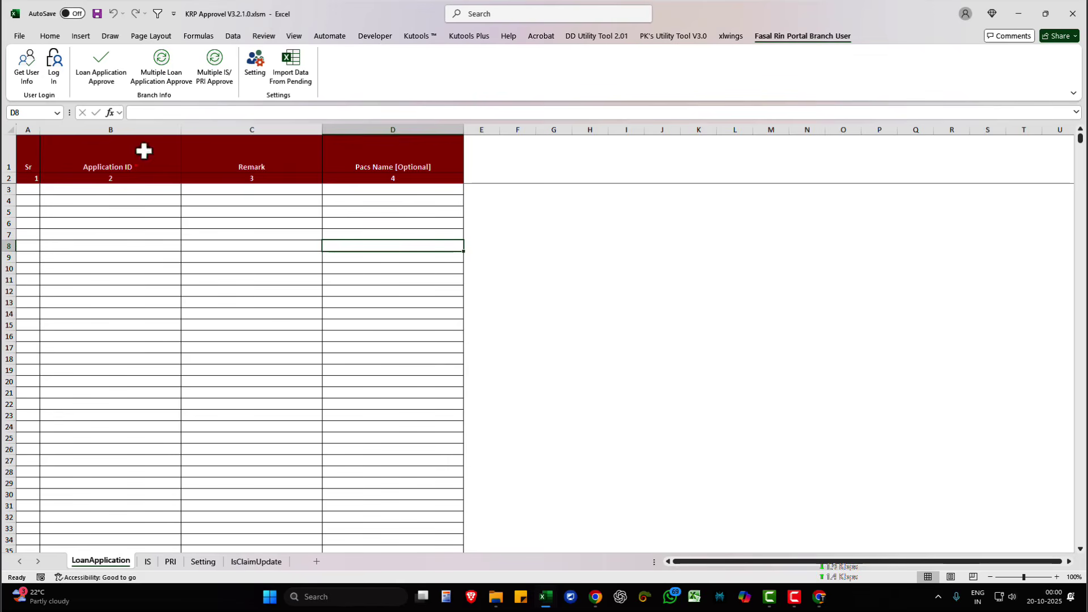
click(117, 200)
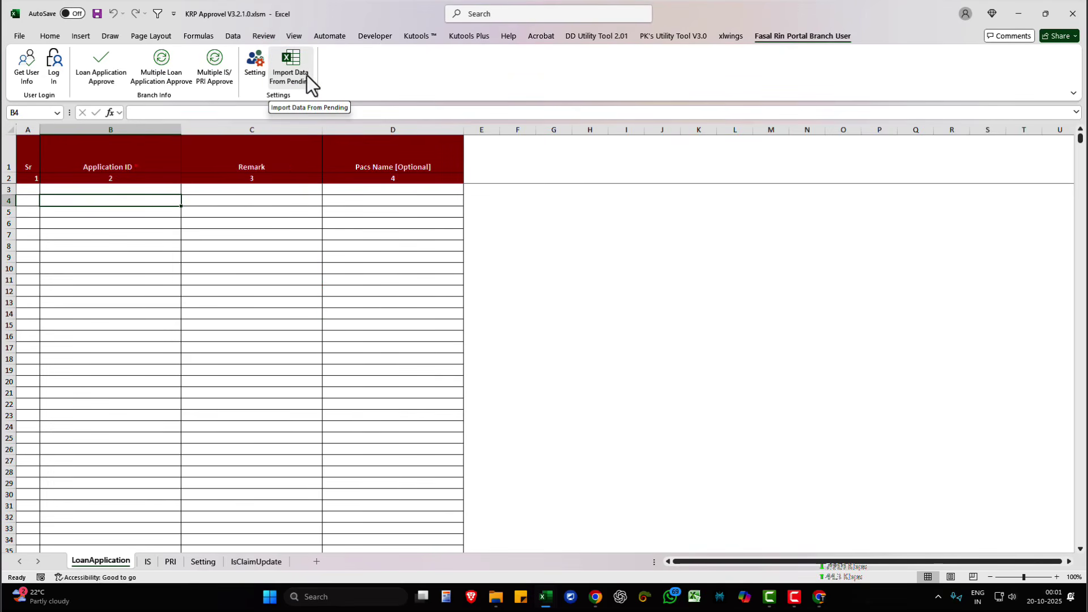
click(294, 60)
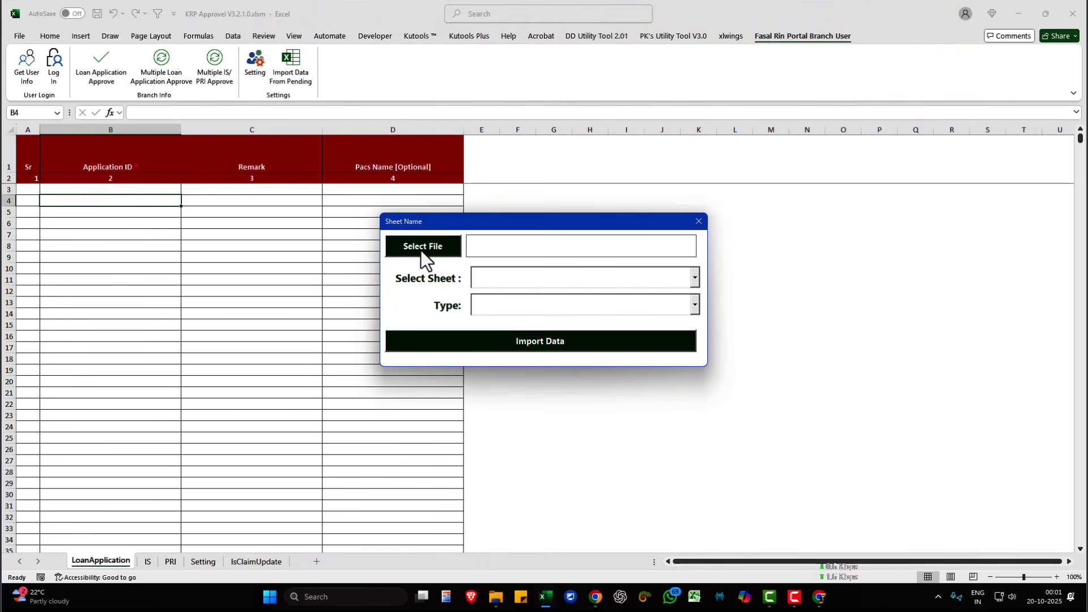
click(426, 248)
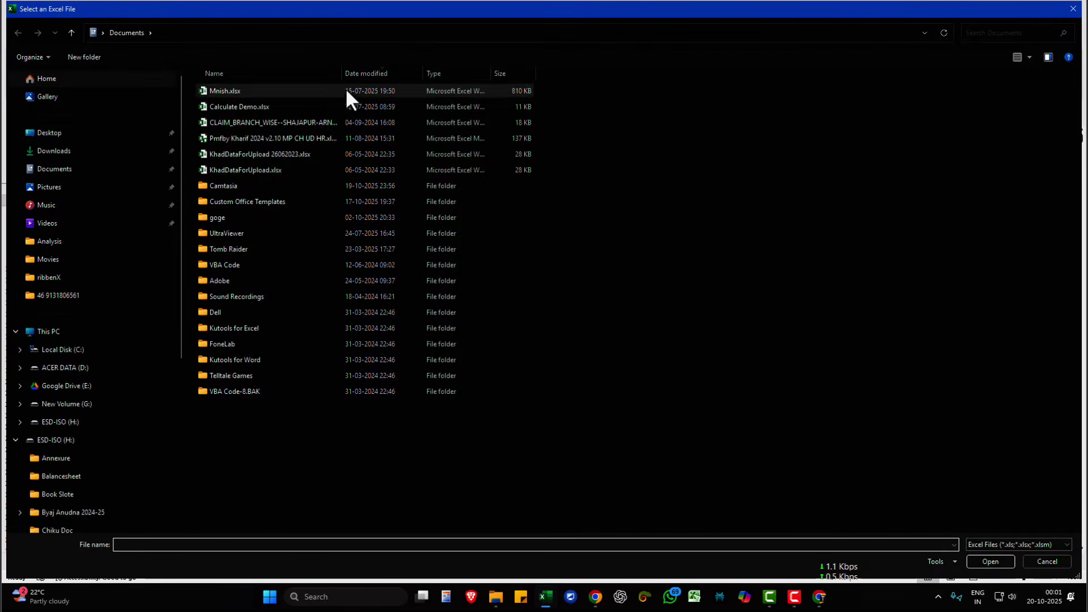
click(68, 151)
click(217, 120)
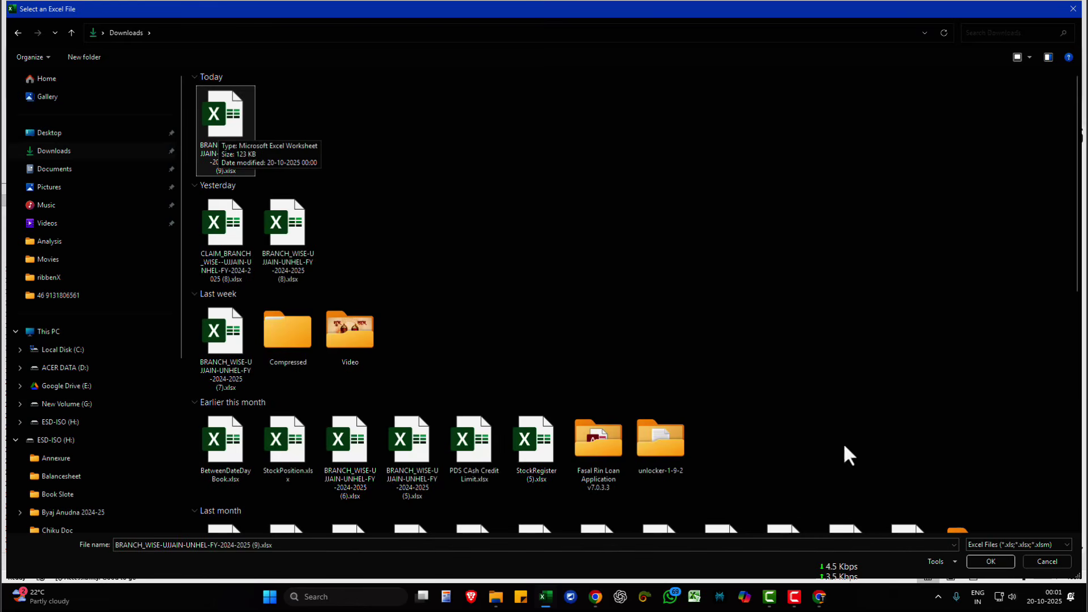
click(992, 563)
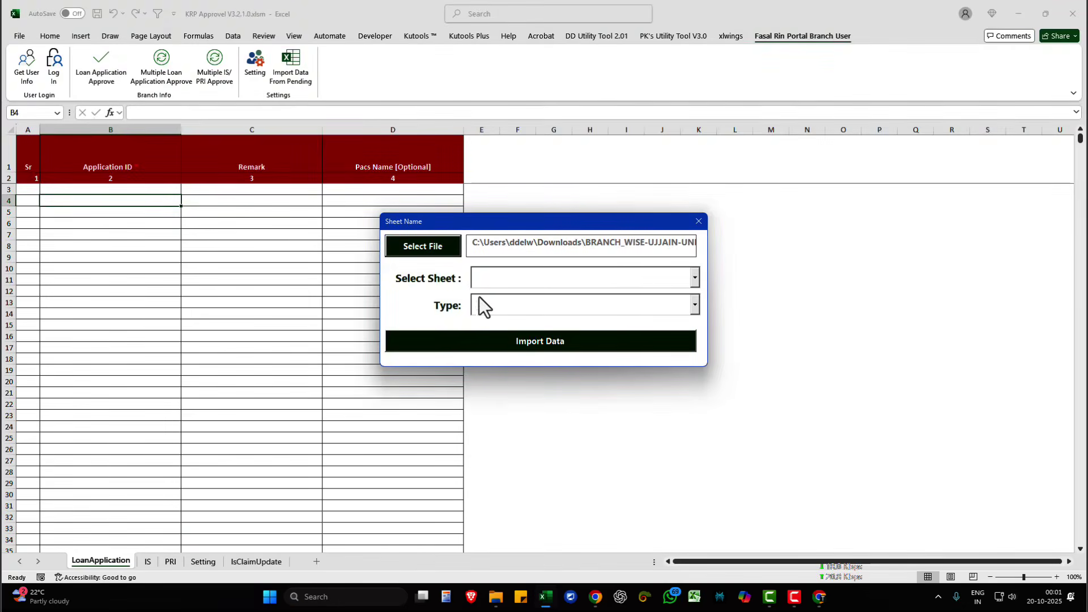
Import Sheet1$ with type LoanApplication into the LoanApplication sheet.
click(502, 275)
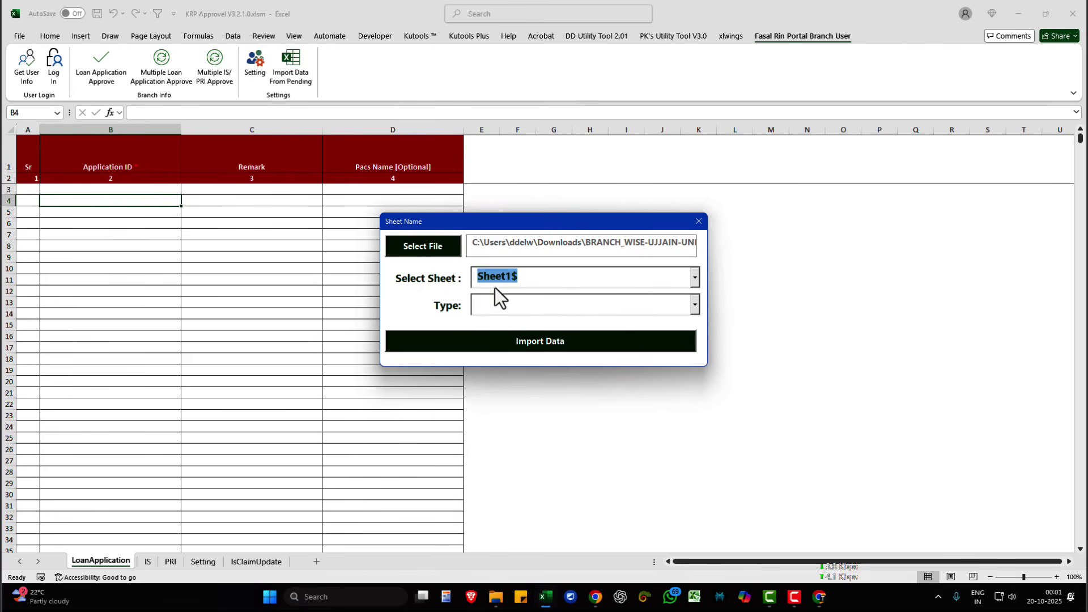
click(504, 308)
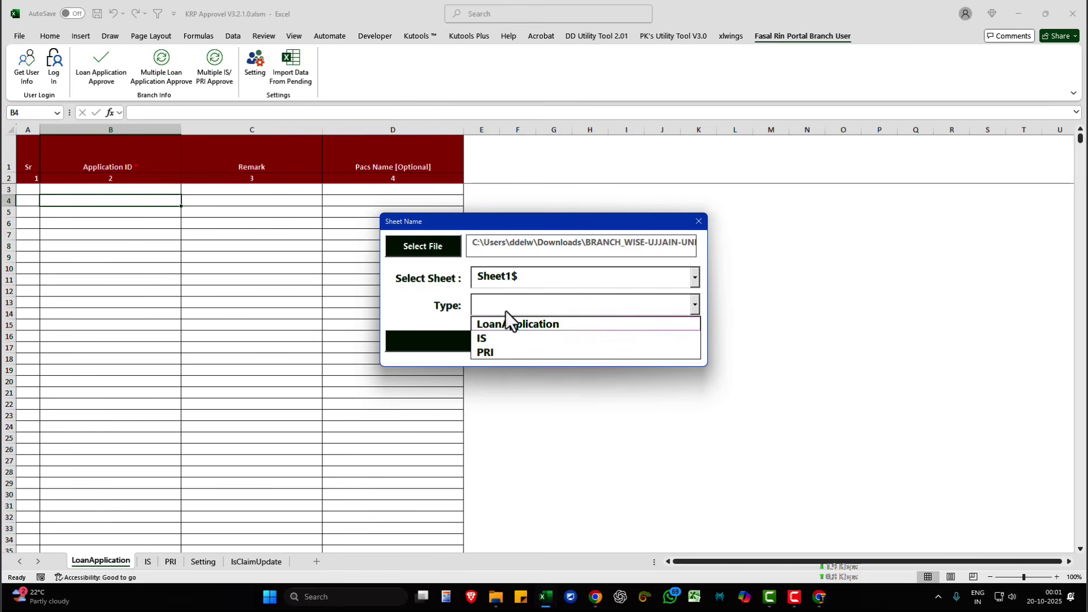
click(569, 326)
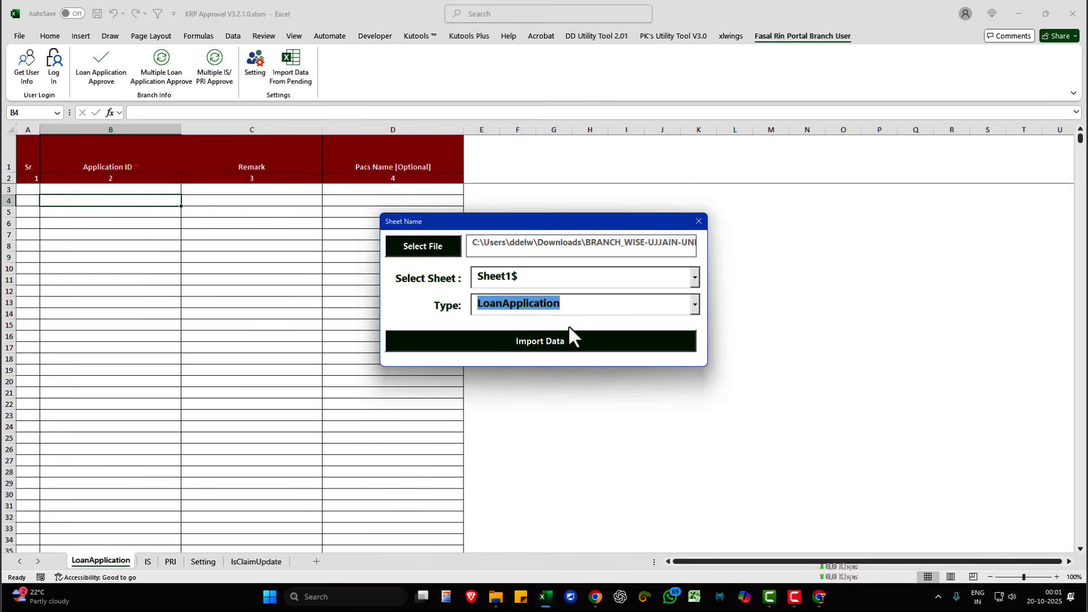
click(556, 308)
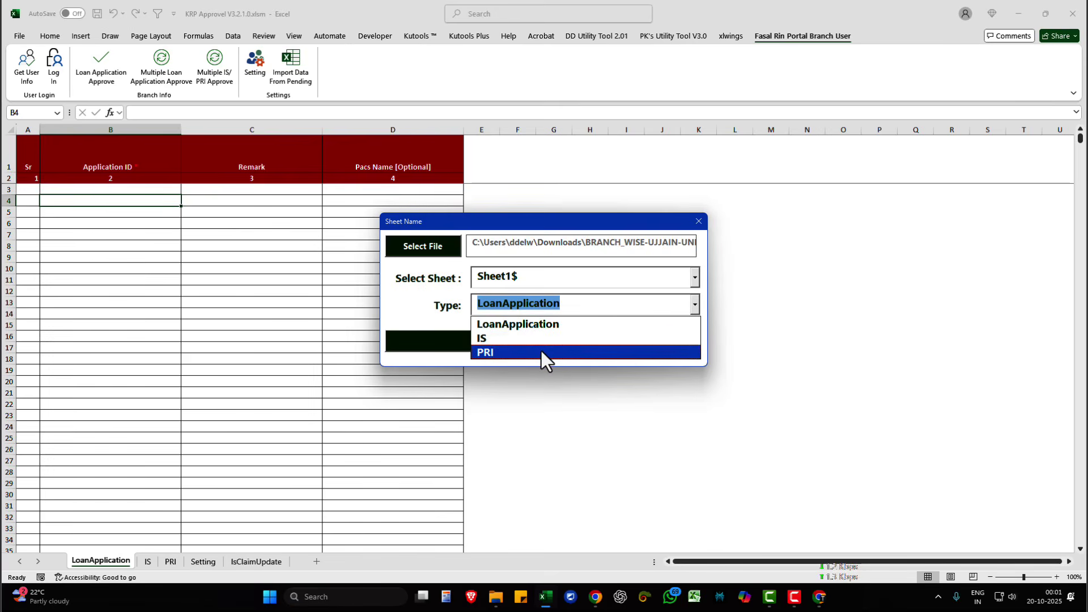
click(543, 325)
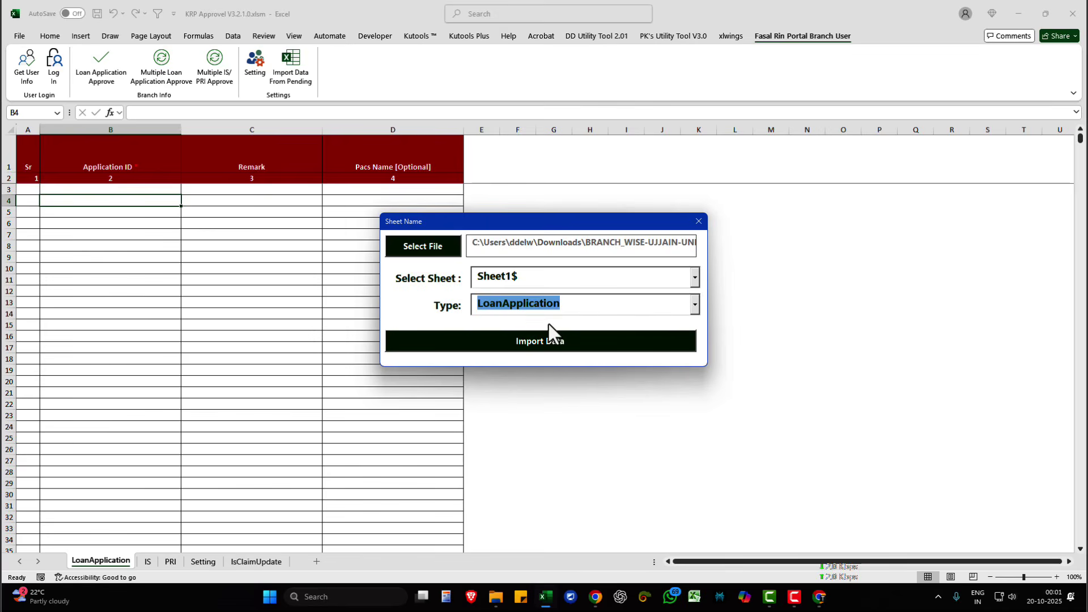
click(552, 338)
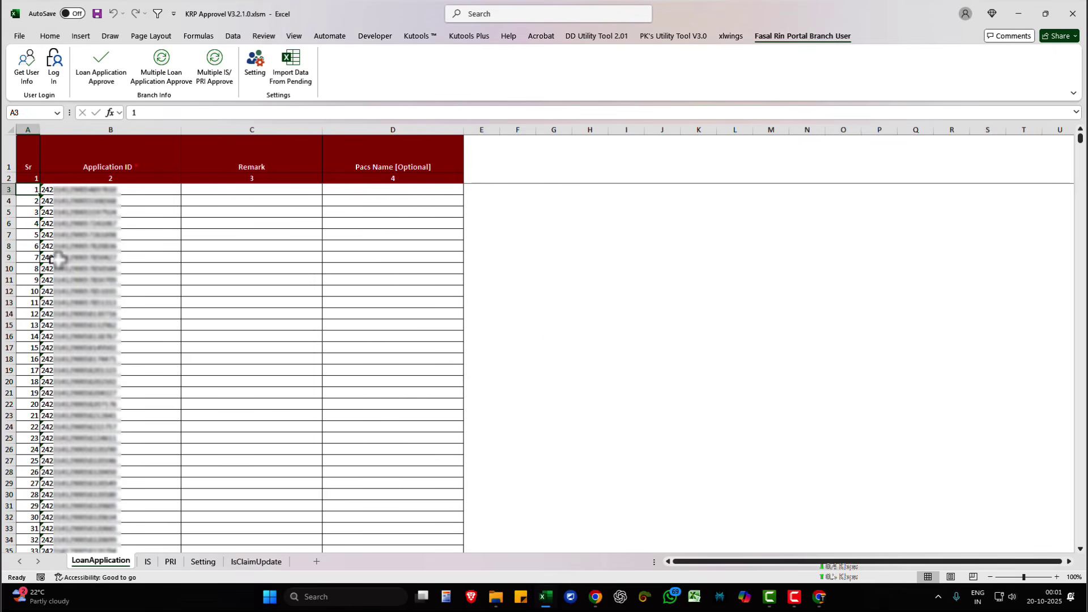
Select the imported Application IDs in column B to check their extent.
click(58, 189)
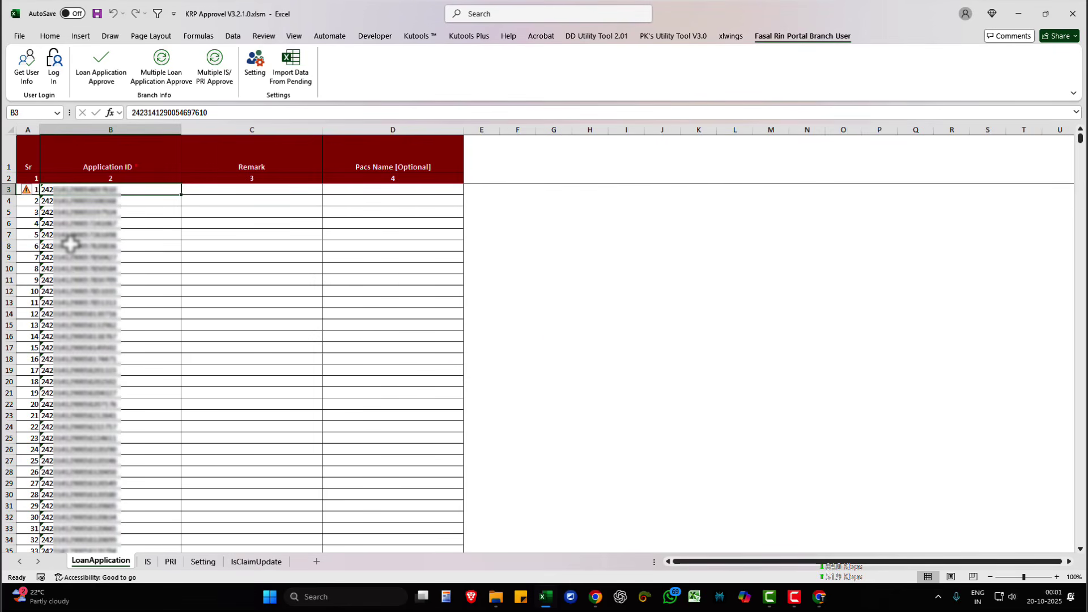
key(ctrl+shift+Down)
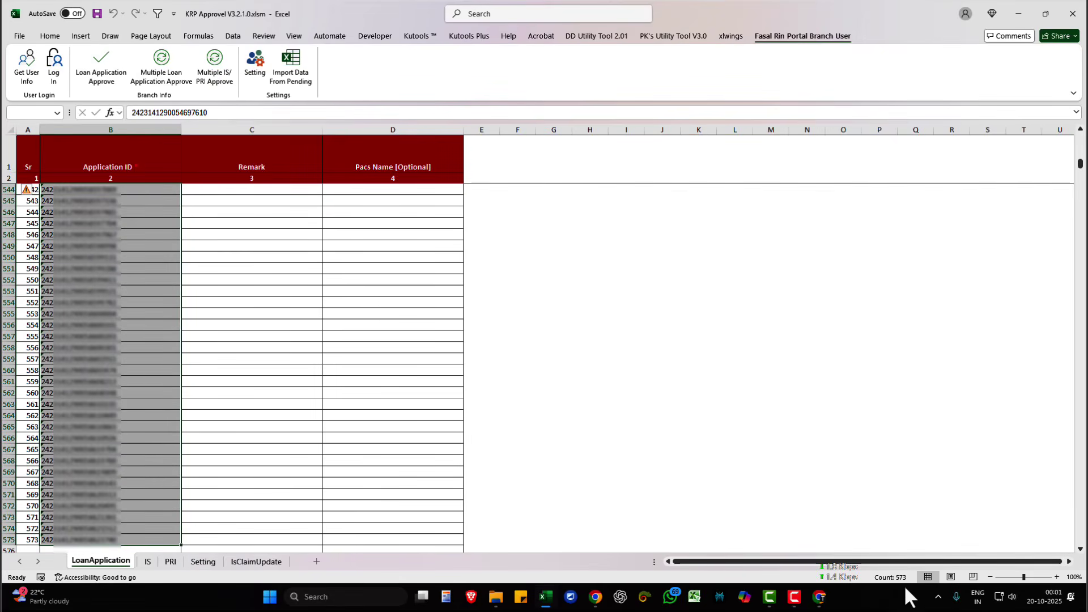
click(88, 384)
key(ctrl+Up)
key(Down)
key(Down)
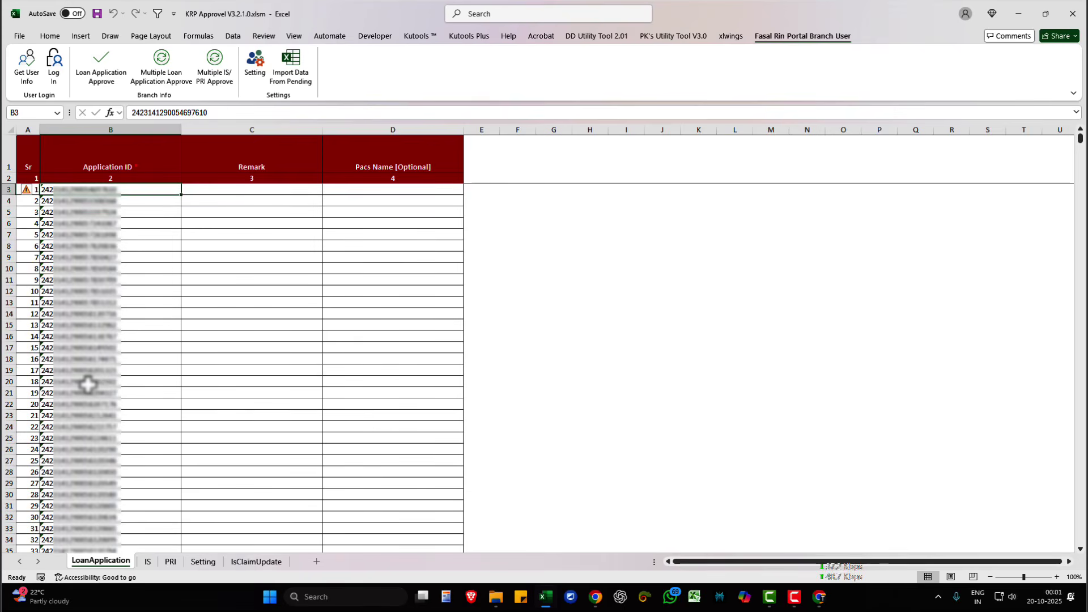
Insert a blank row at row 8 and return to the first Application ID.
click(8, 245)
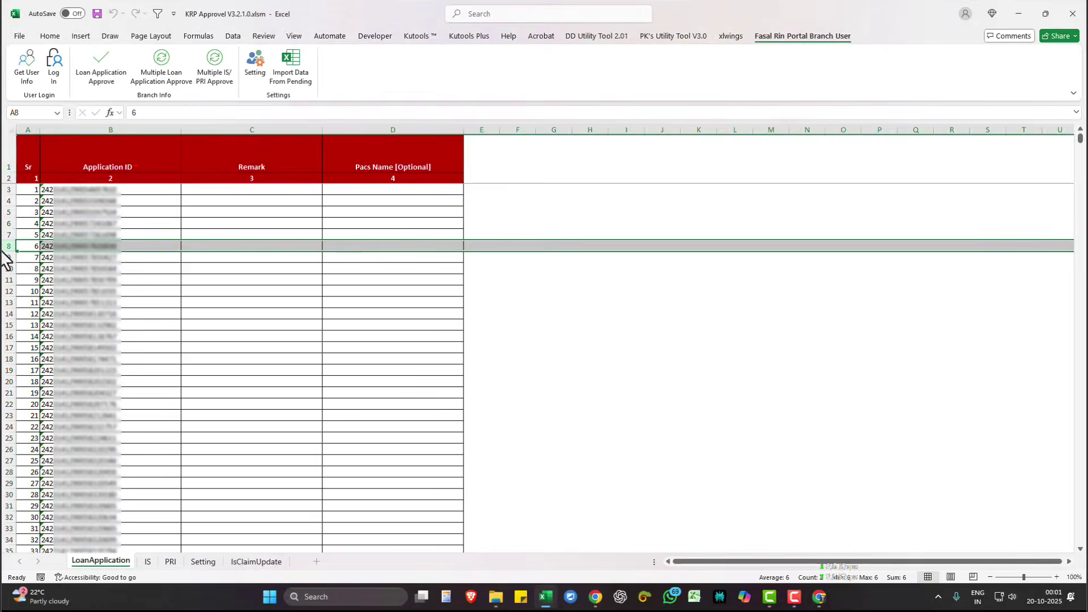
right_click(7, 248)
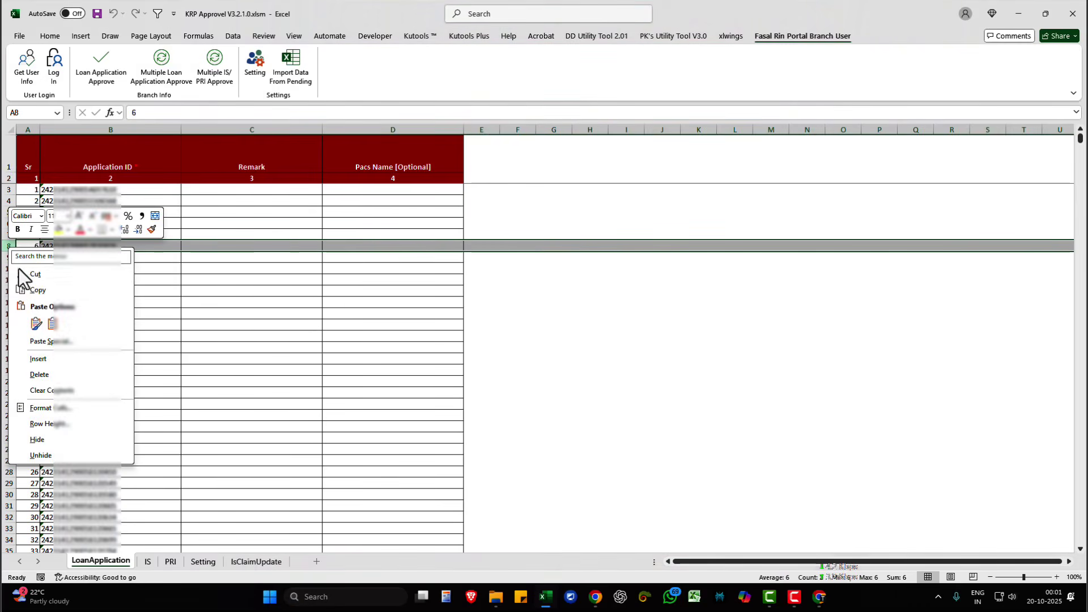
click(36, 358)
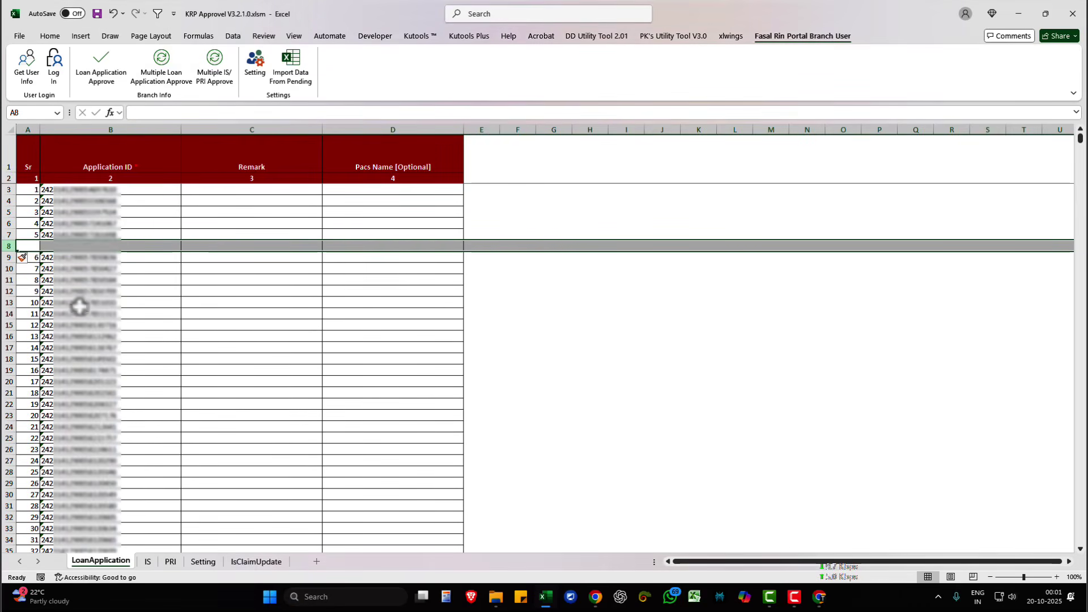
click(96, 191)
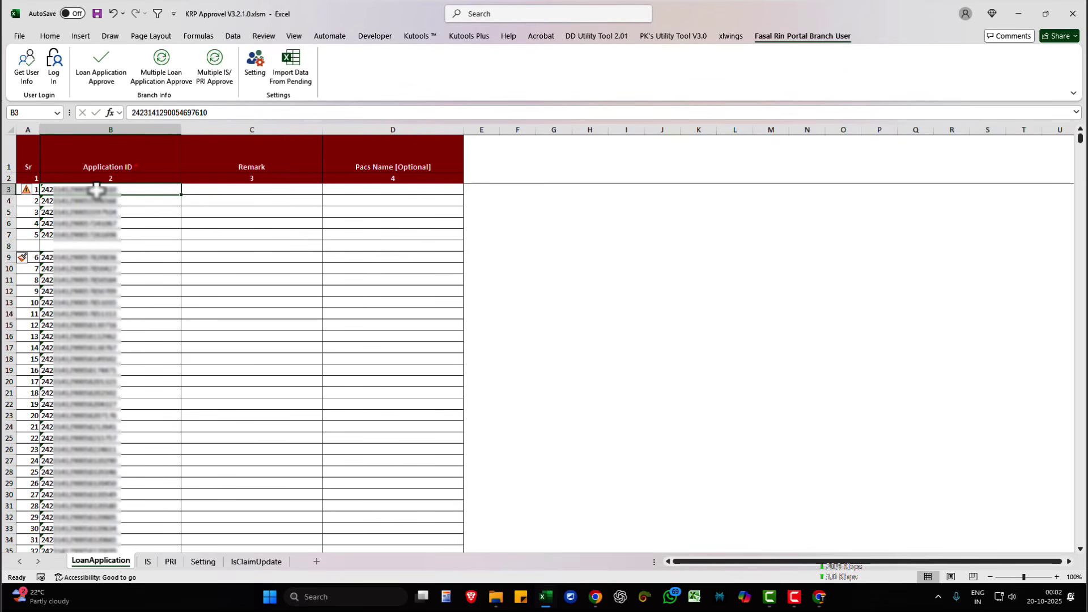
Zoom the Kisan Rin Portal page in Chrome out to 67%.
click(819, 598)
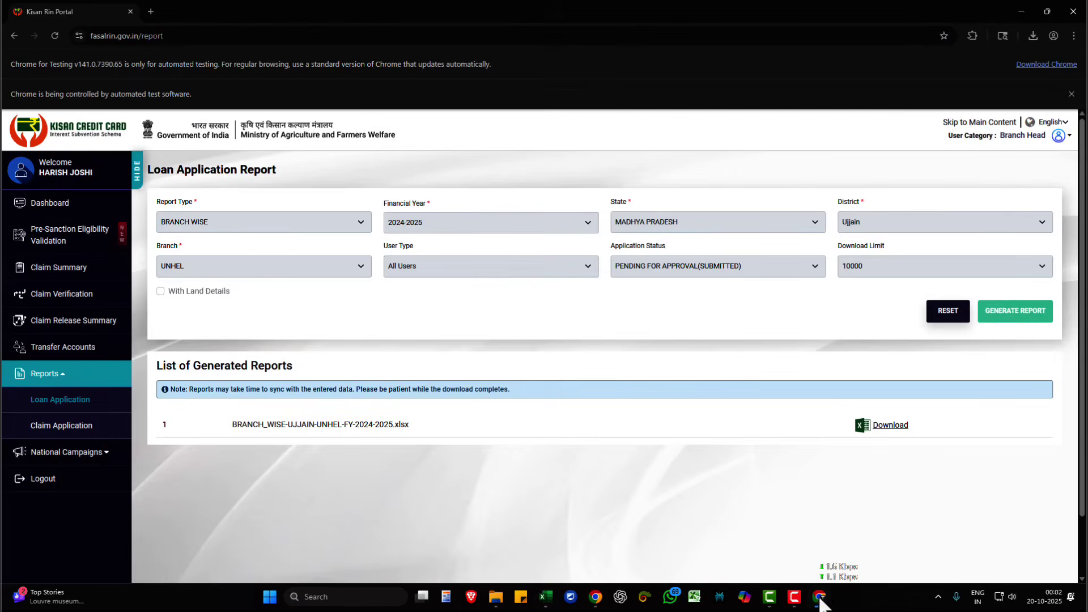
click(1072, 36)
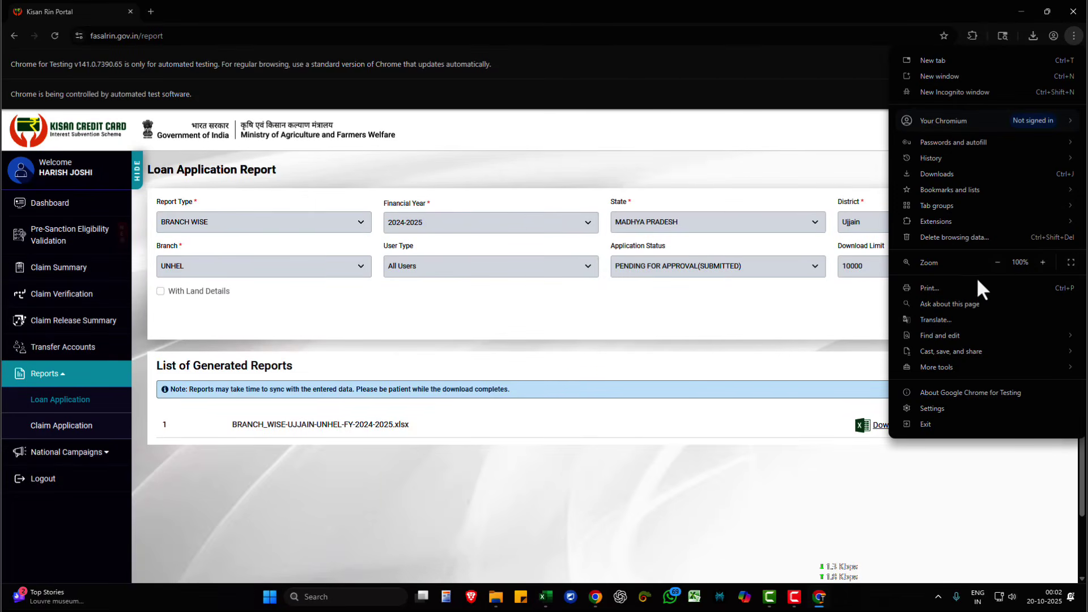
click(997, 262)
click(997, 262)
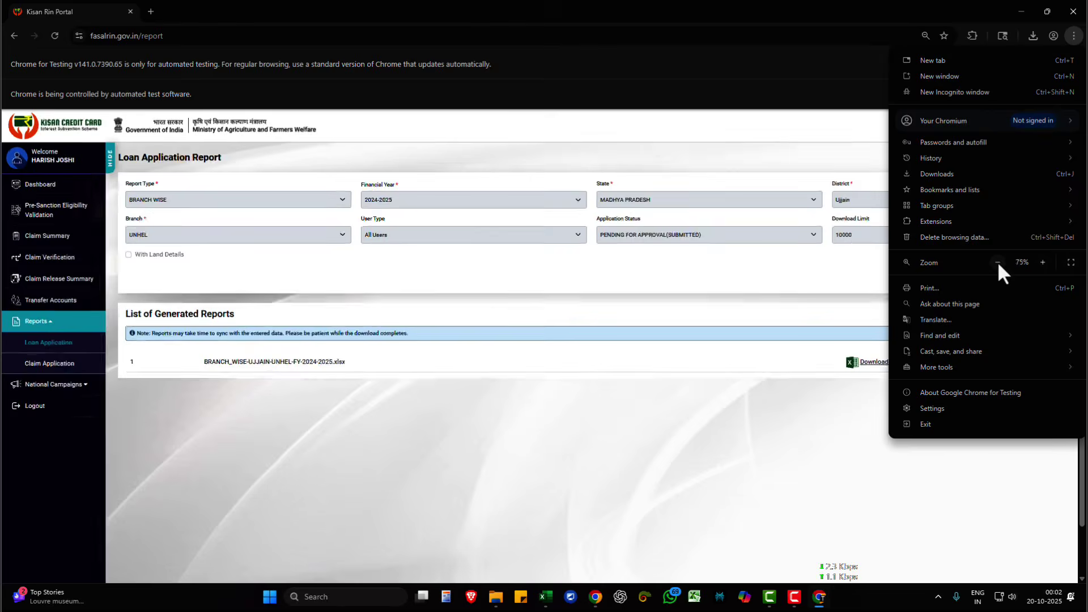
click(997, 262)
click(997, 262)
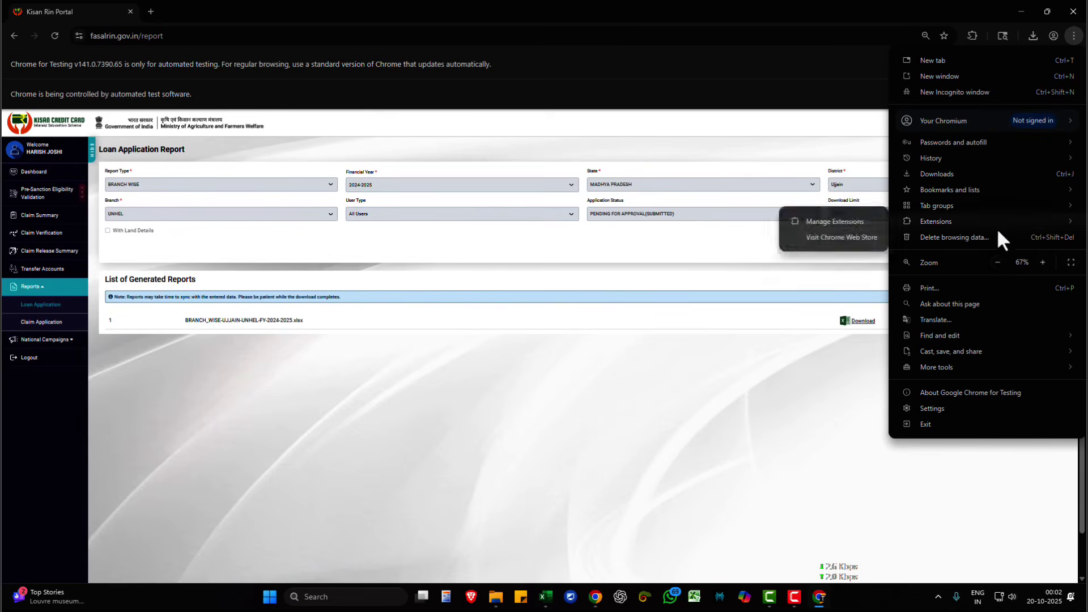
Close the browser menu and the automated-test notice, then return to Excel.
mouse_move(1027, 220)
click(645, 324)
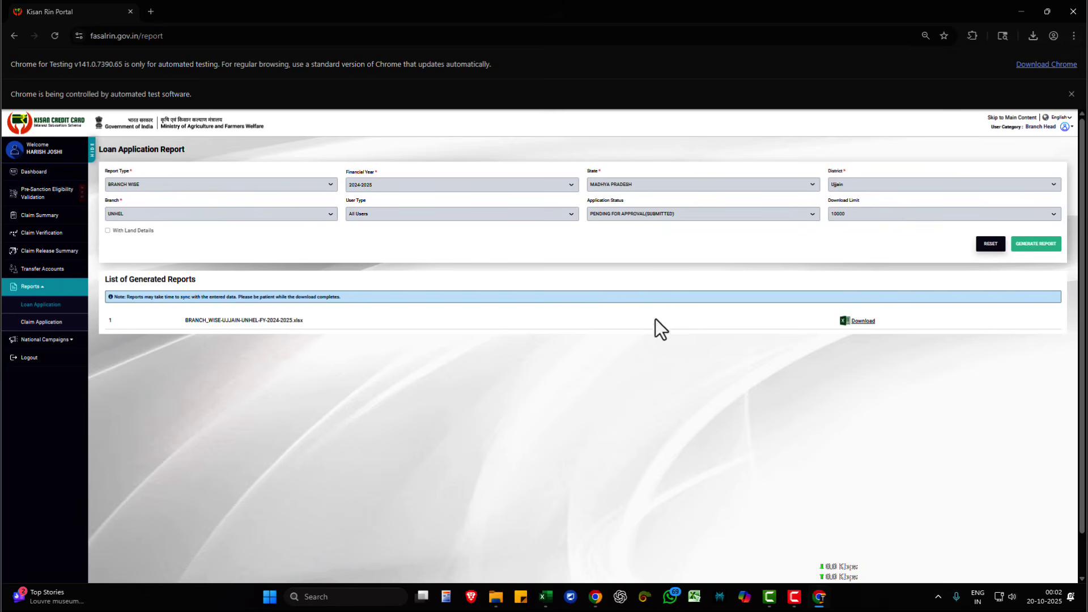
click(1069, 93)
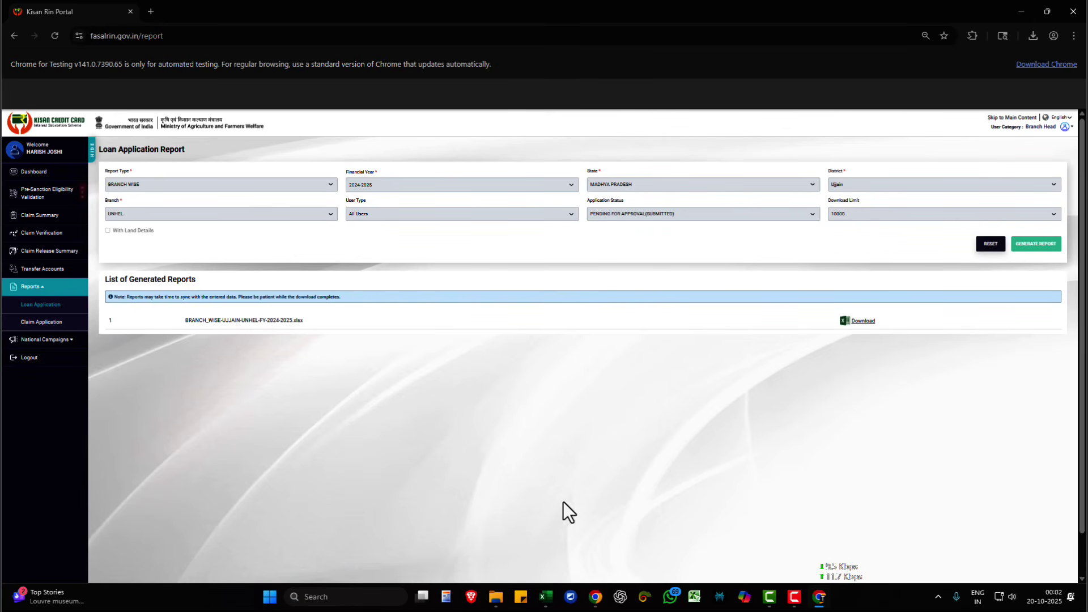
click(545, 596)
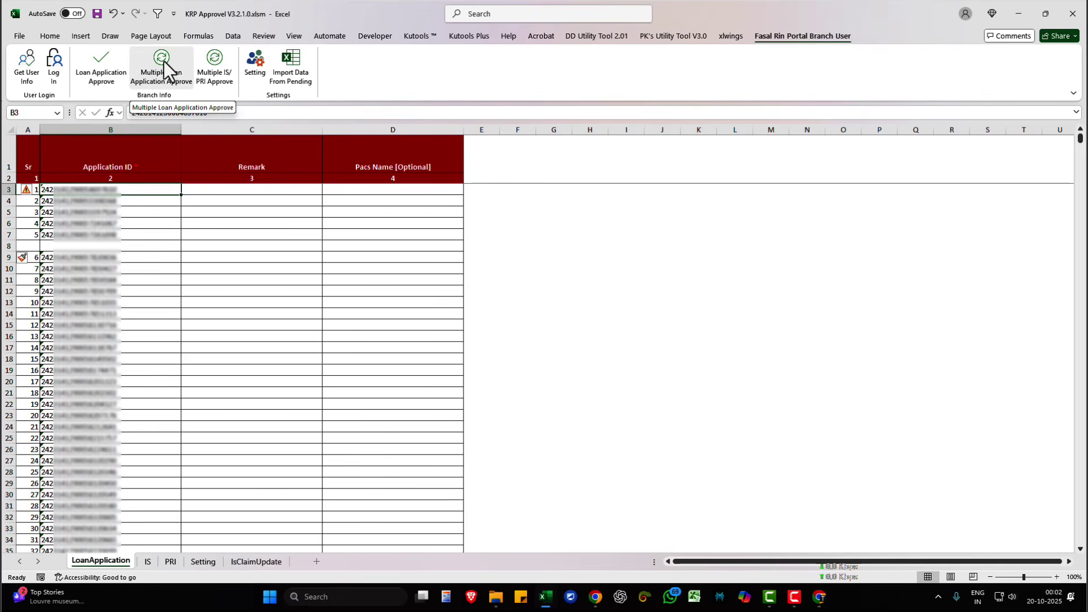
Run Loan Application Approve for the first ID in B3 and follow its progress in Chrome.
click(101, 73)
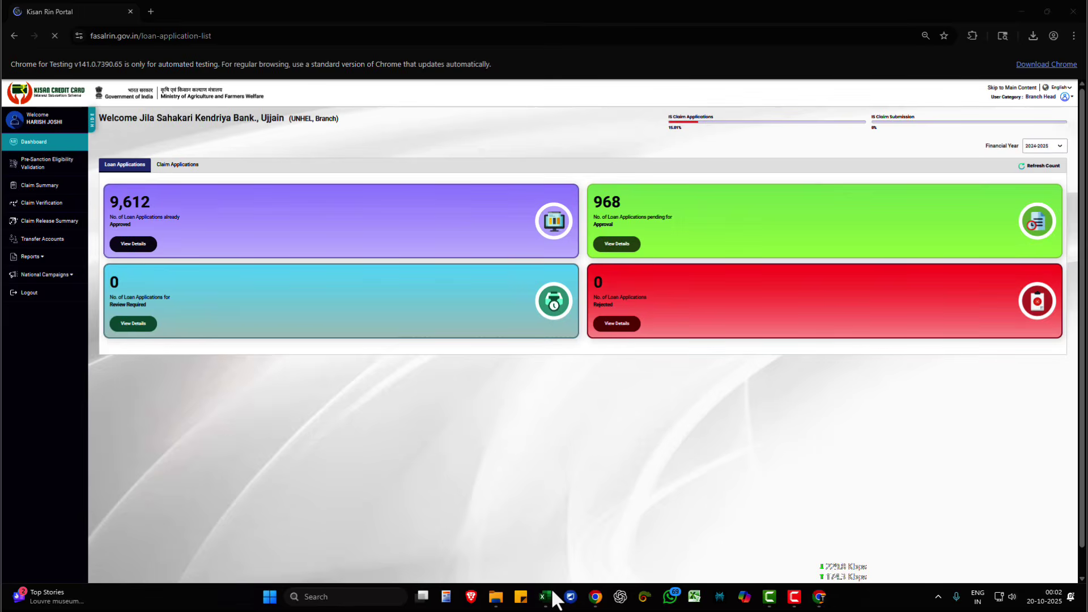
click(547, 596)
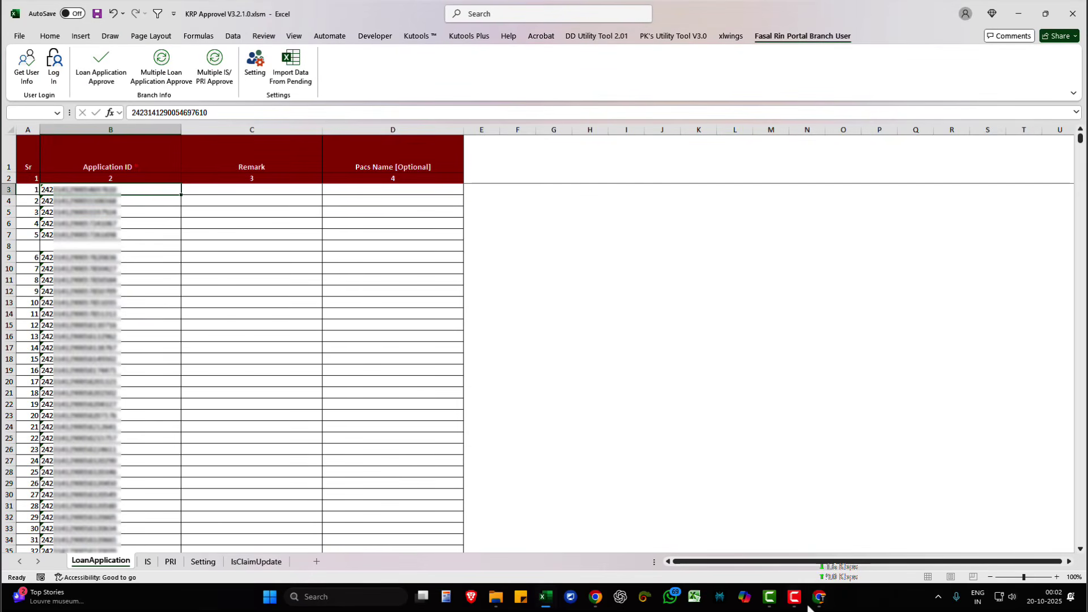
mouse_move(819, 596)
click(817, 555)
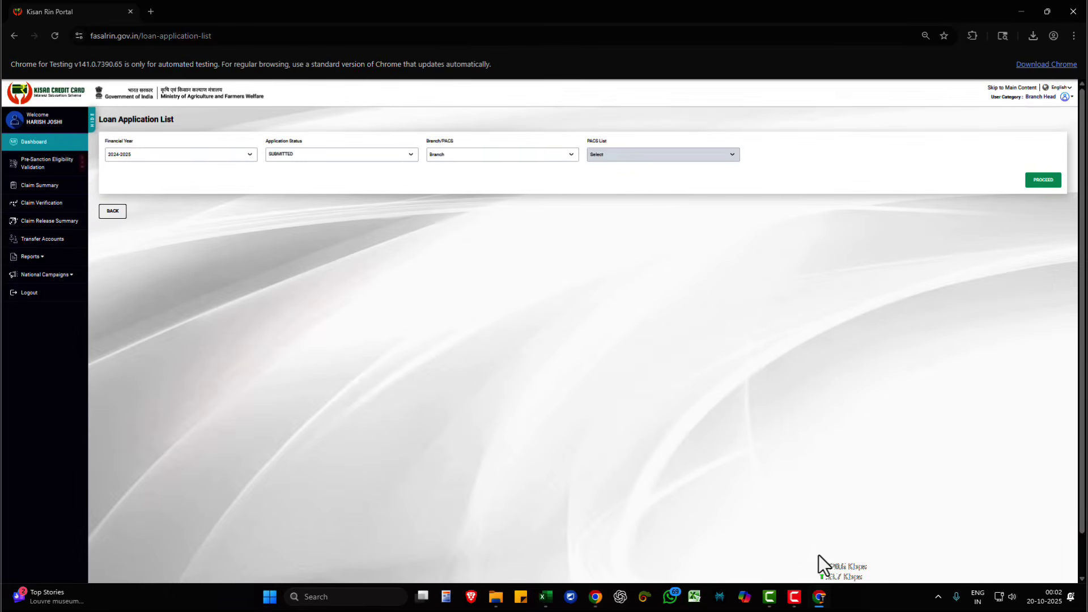
Confirm the first ID's remark reads Application Approved, then delete blank row 8.
click(545, 596)
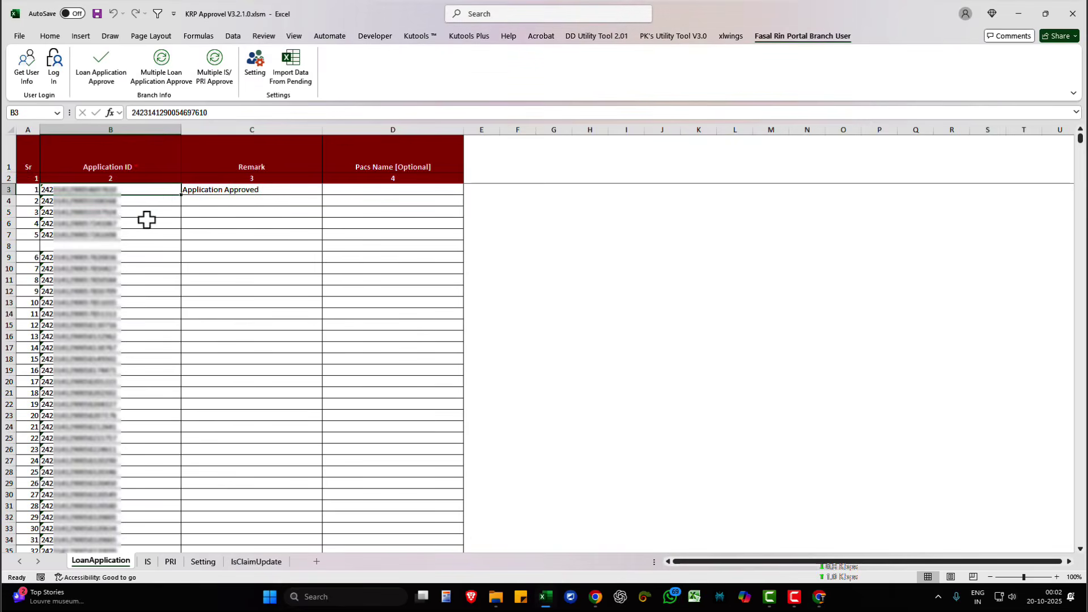
drag(204, 189, 130, 190)
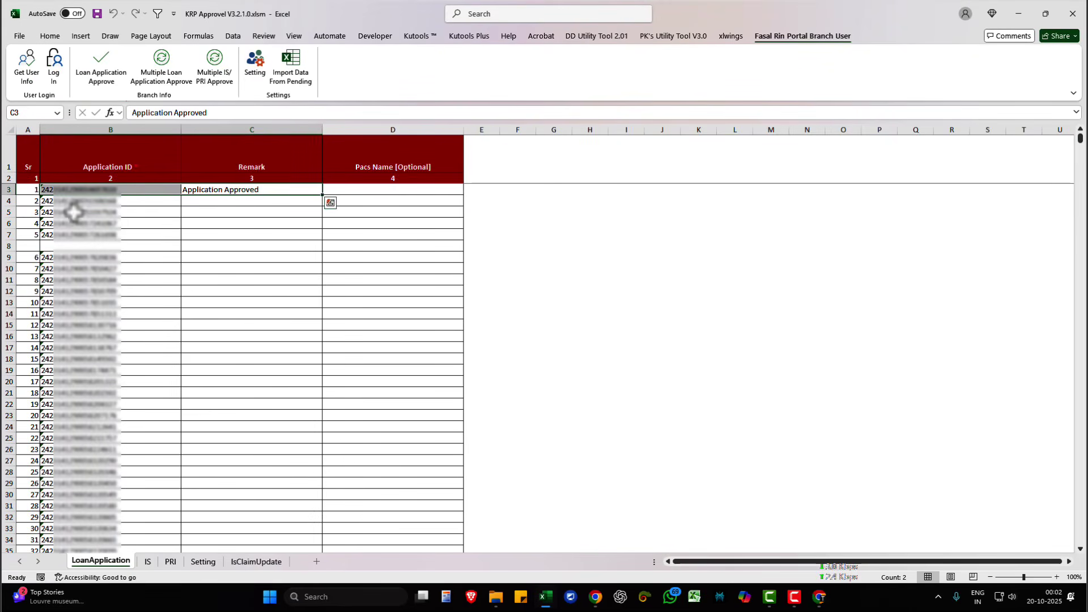
drag(34, 247, 119, 243)
click(90, 313)
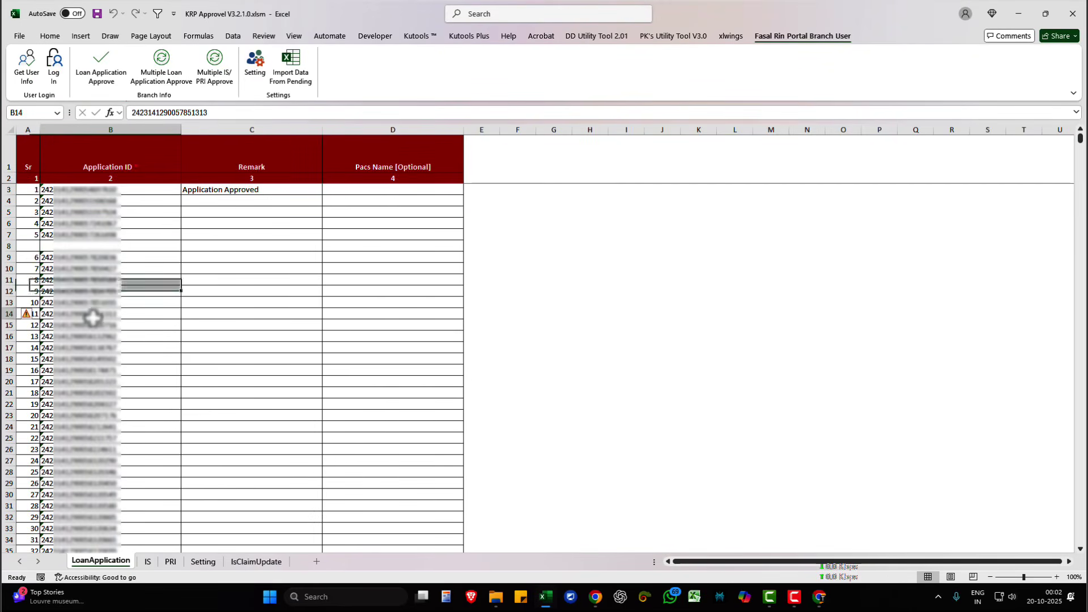
click(99, 247)
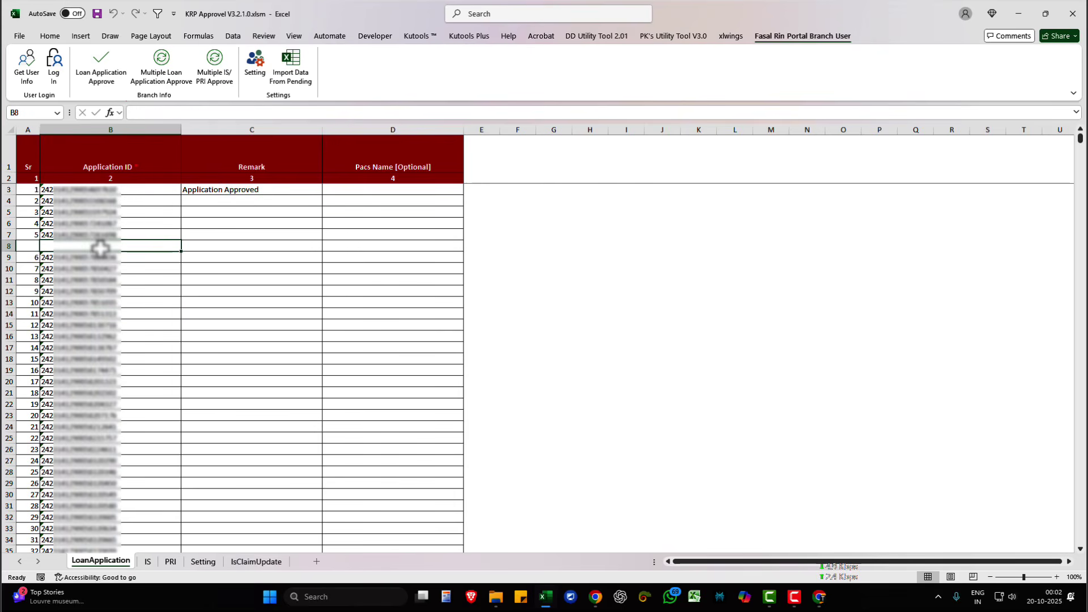
key(shift+space)
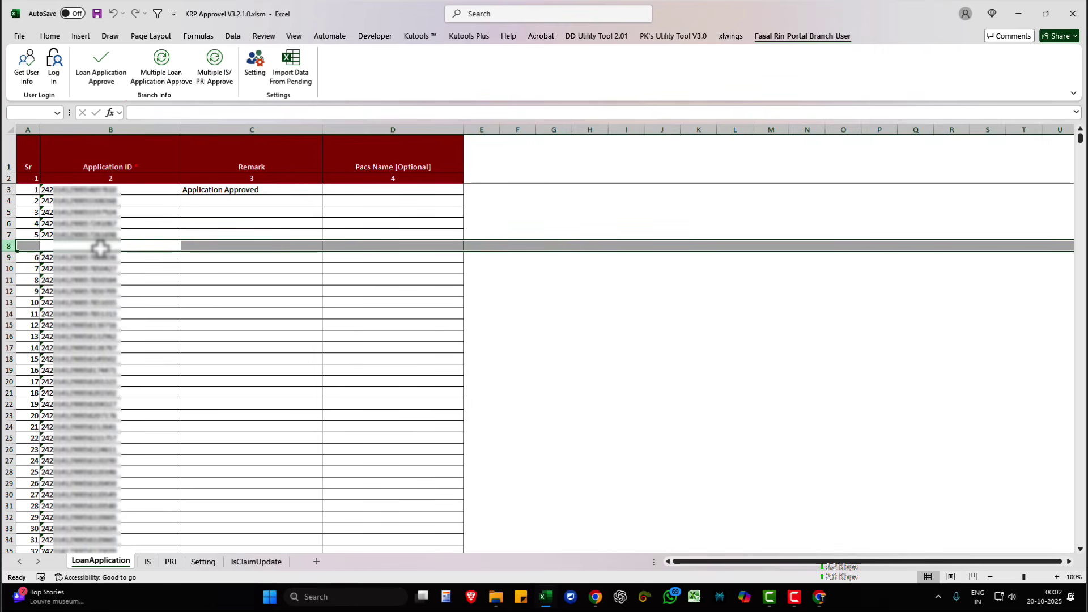
key(ctrl+minus)
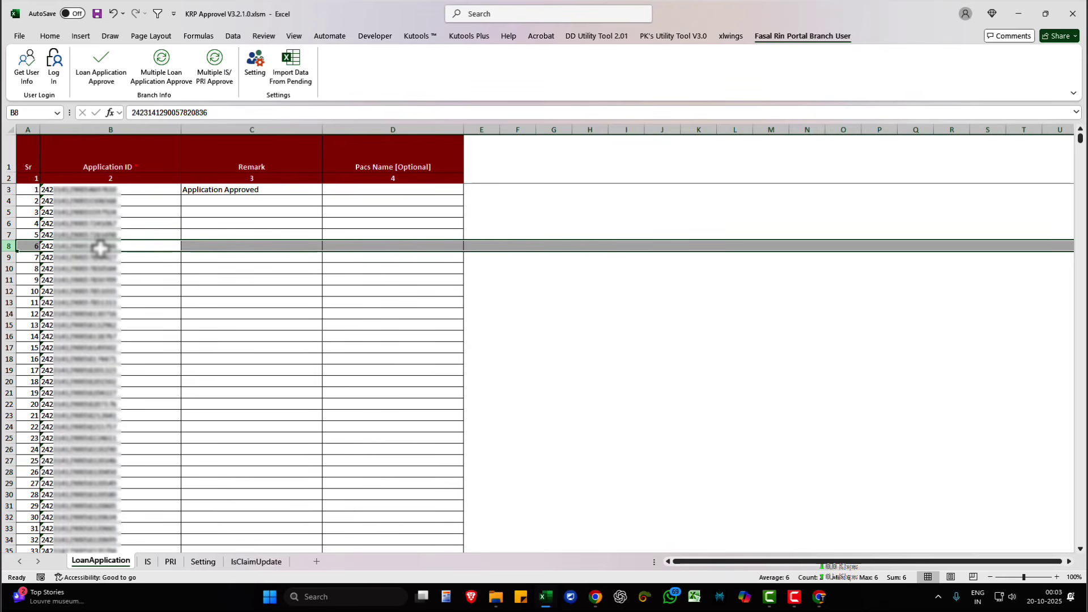
Re-insert blank row 8 and launch Multiple Loan Application Approve starting from B4.
scroll(100, 247, down, 20)
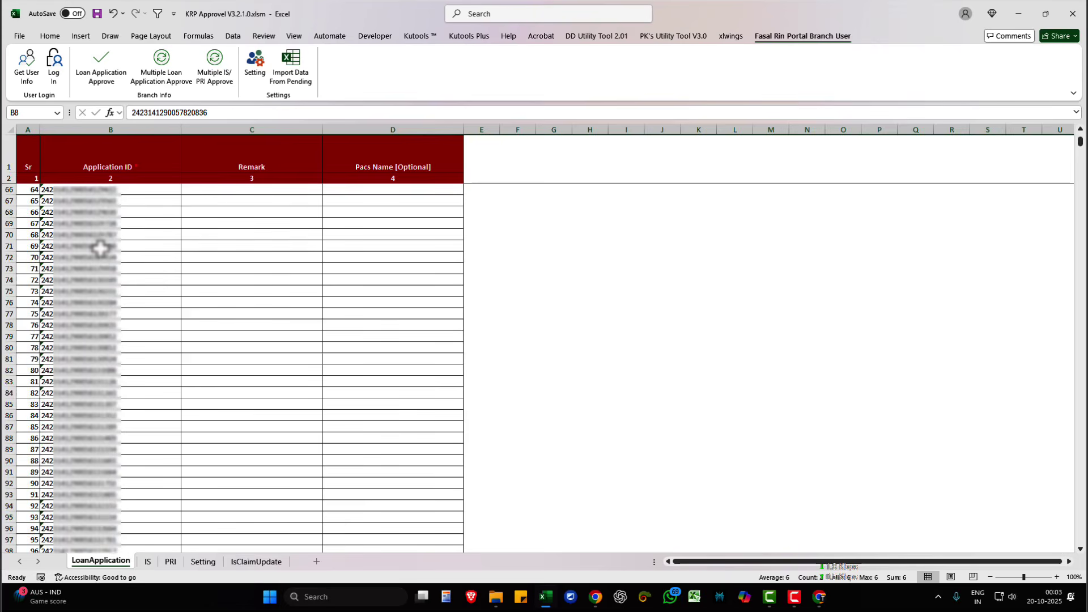
scroll(100, 247, up, 20)
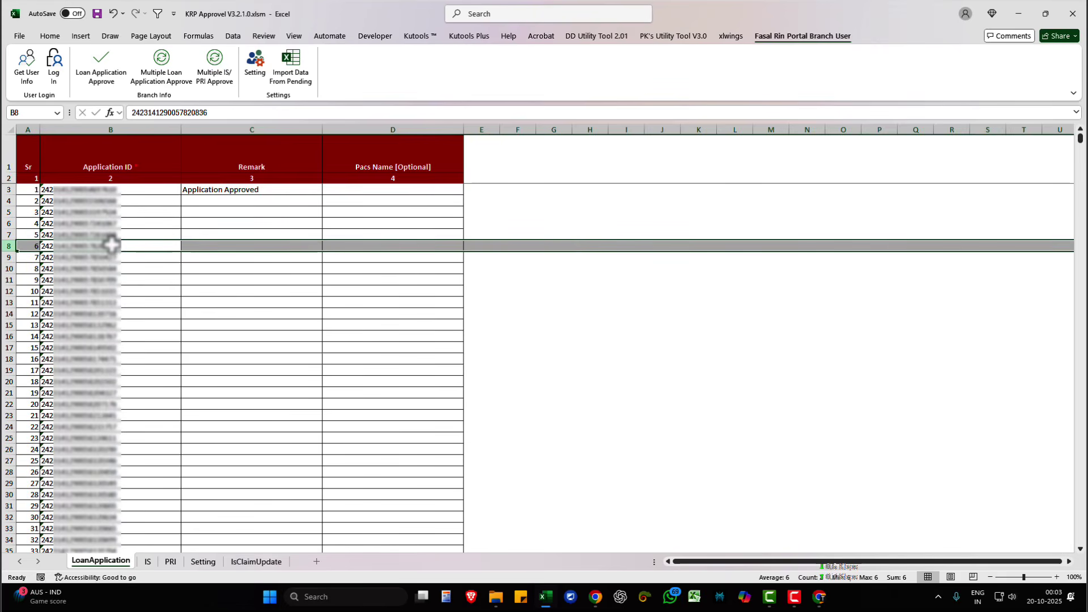
key(ctrl+plus)
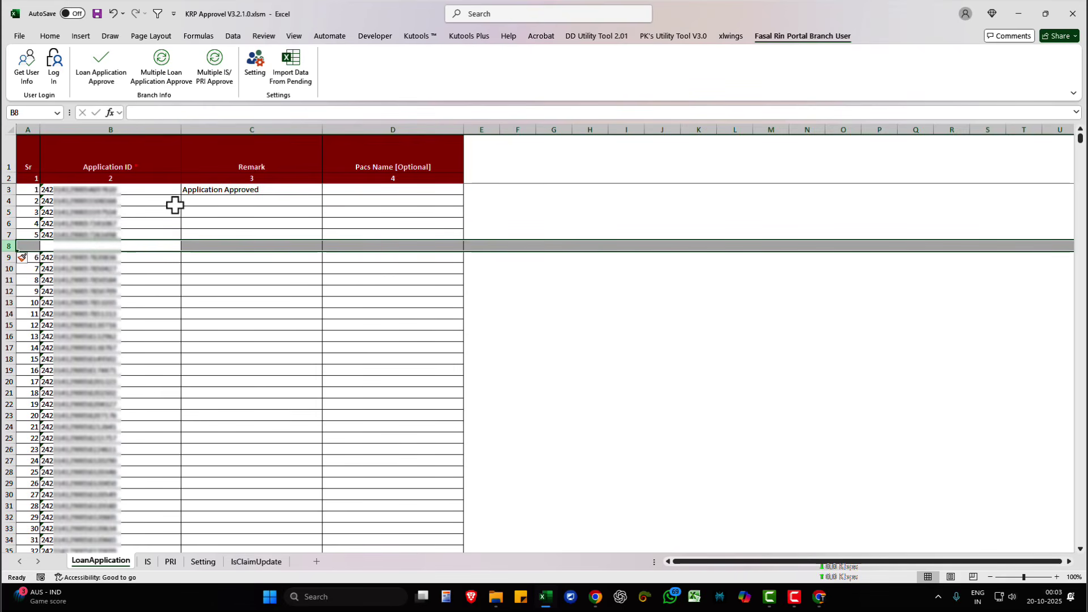
click(80, 201)
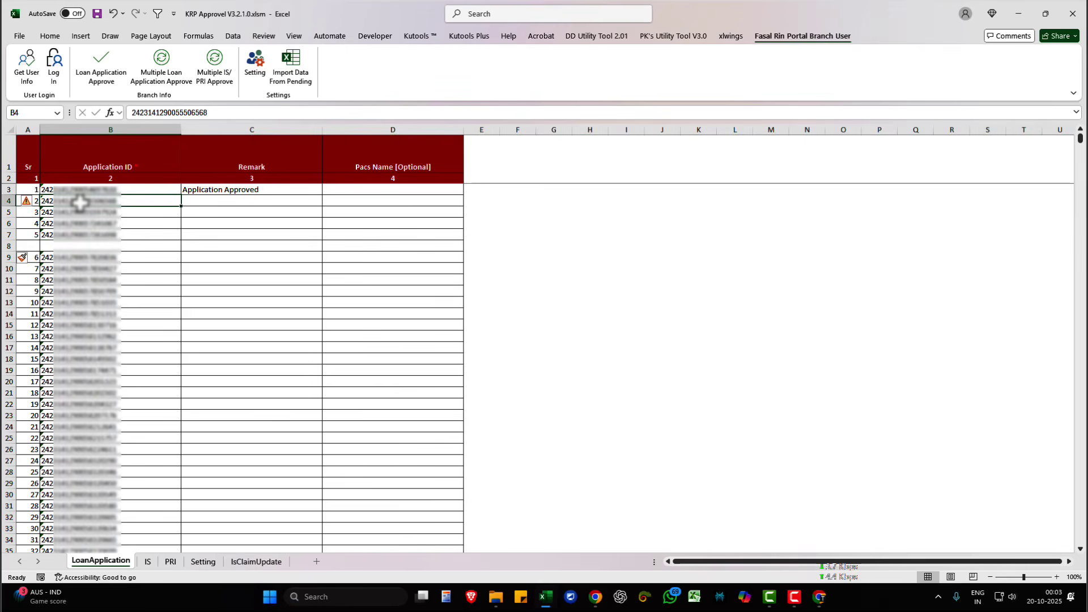
click(171, 75)
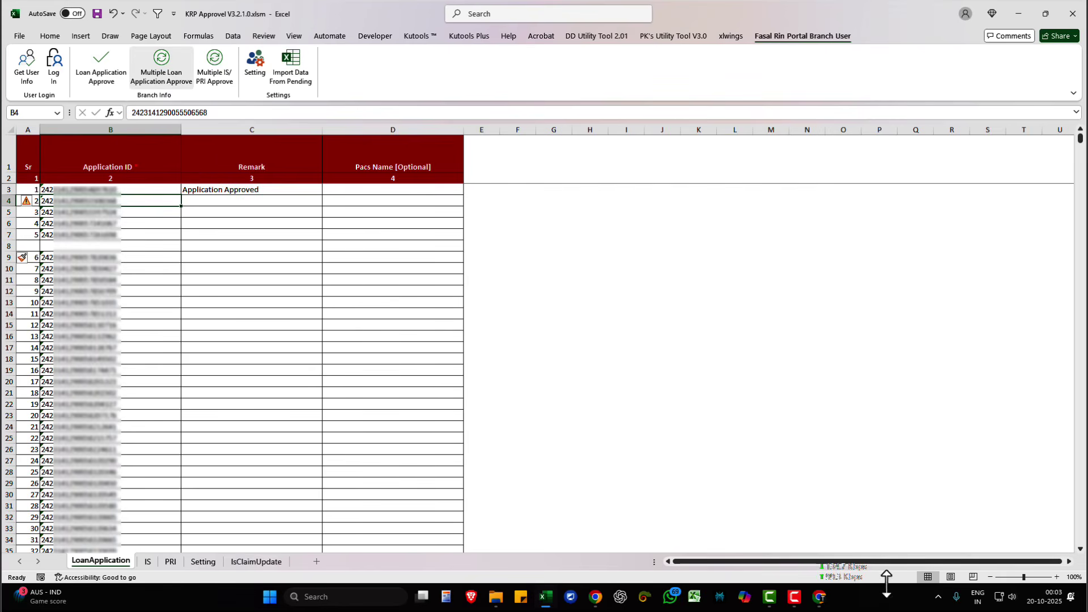
Watch the portal's Loan Application List total count drop to 963 as approvals run.
click(820, 598)
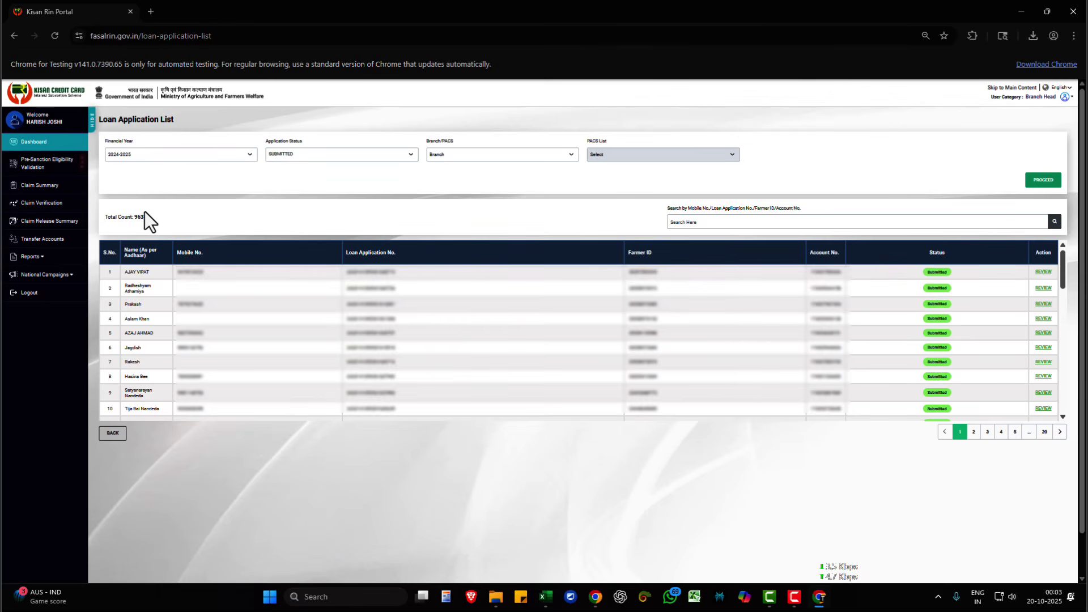
mouse_move(153, 225)
mouse_down()
mouse_move(114, 221)
mouse_move(149, 219)
mouse_up()
click(134, 218)
Delete the blank separator row 8 from the LoanApplication sheet.
click(546, 596)
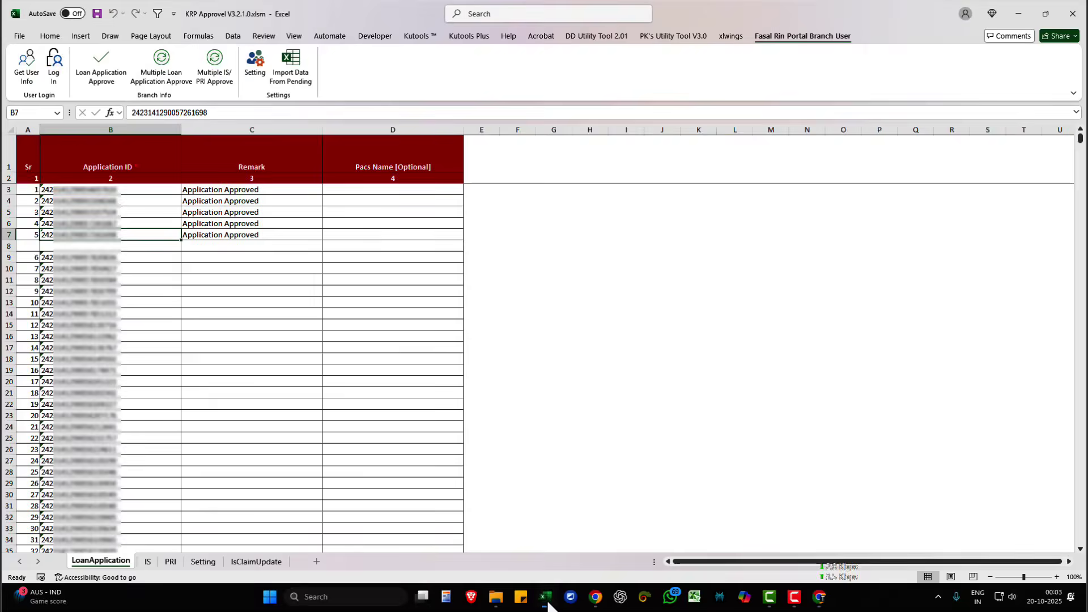
click(270, 248)
key(shift+space)
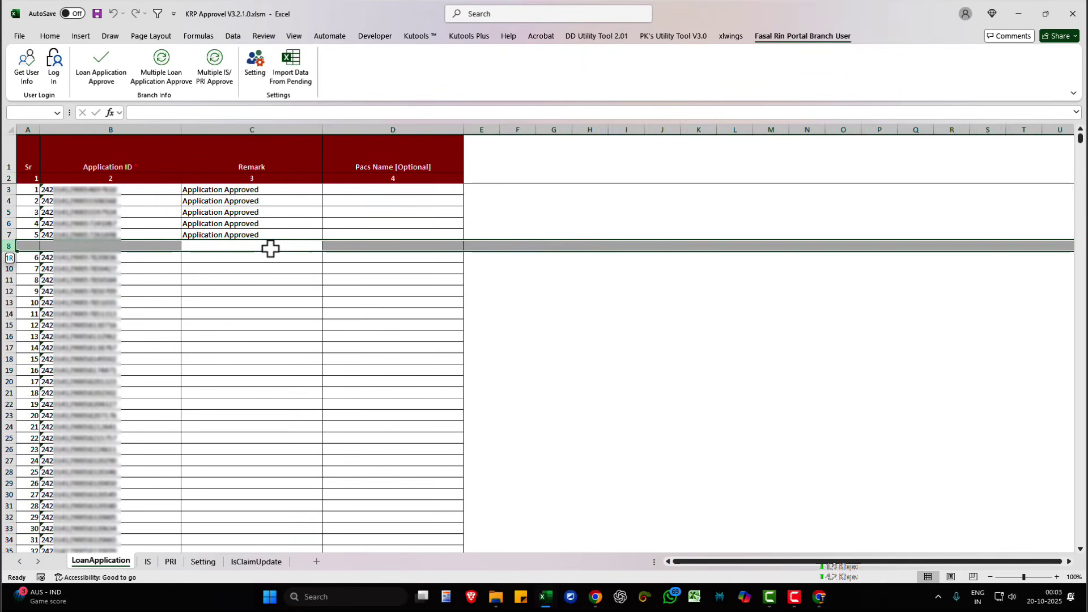
key(ctrl+minus)
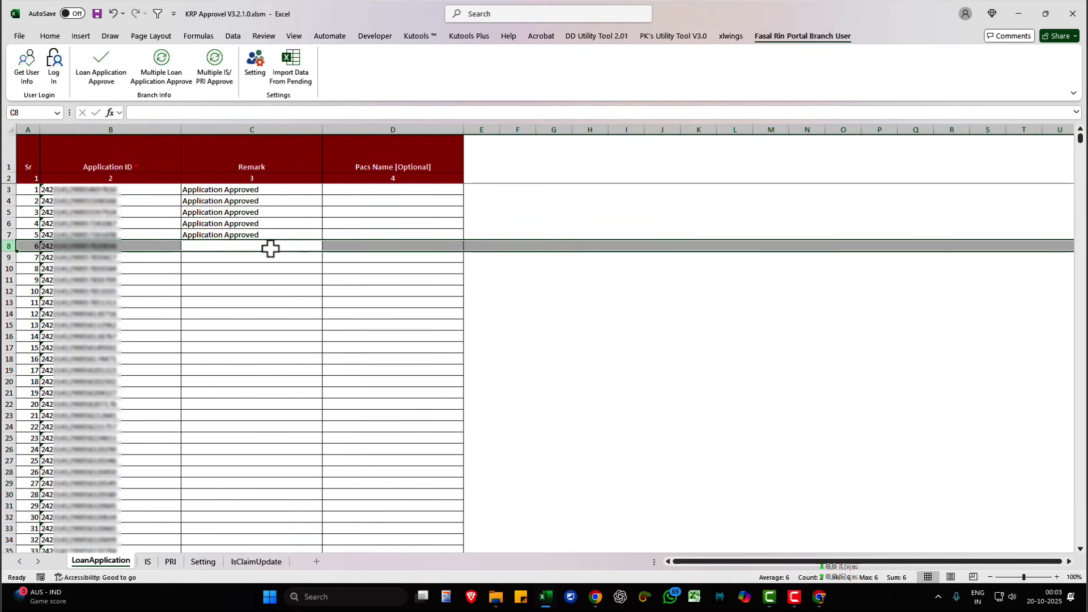
Review the five Application Approved remarks and IDs, then go to the IS sheet's first ID cell.
drag(247, 188, 230, 234)
drag(109, 198, 110, 239)
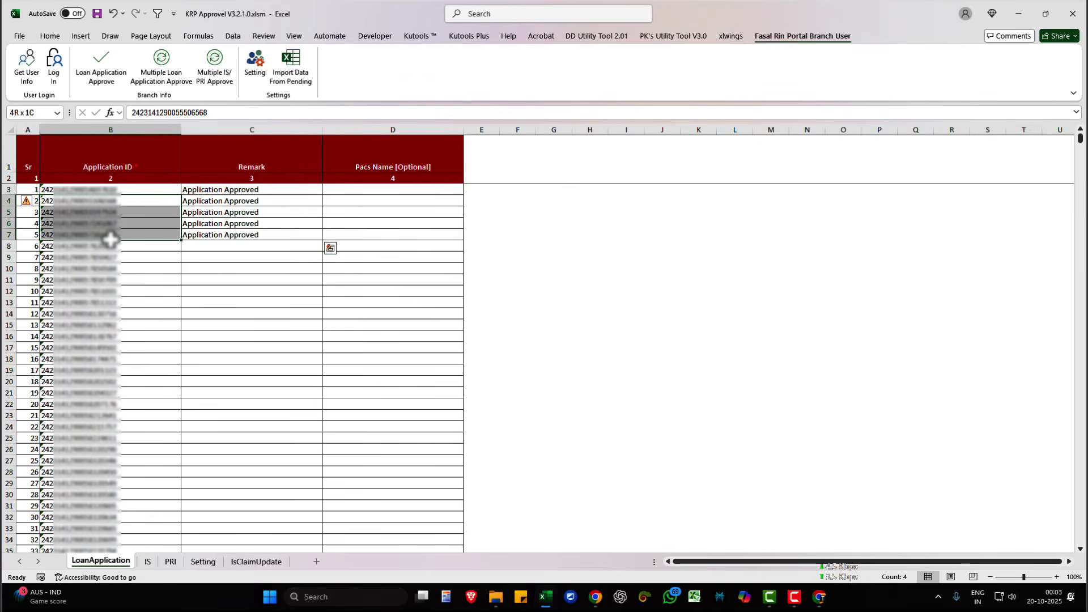
click(147, 561)
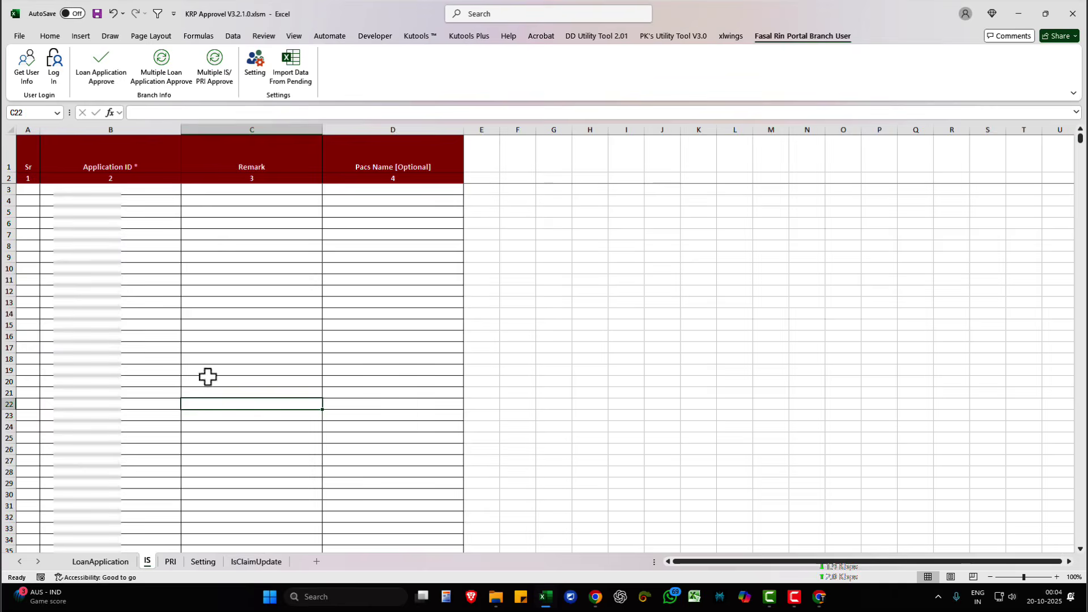
click(131, 196)
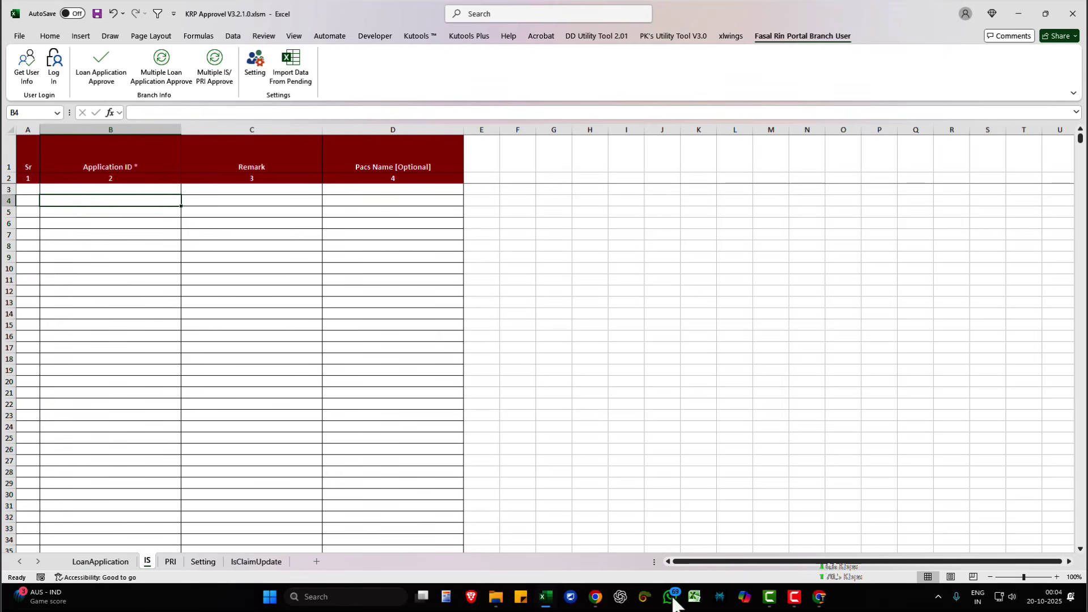
Open the portal's Reports > Claim Application page, enlarged for readability.
click(819, 597)
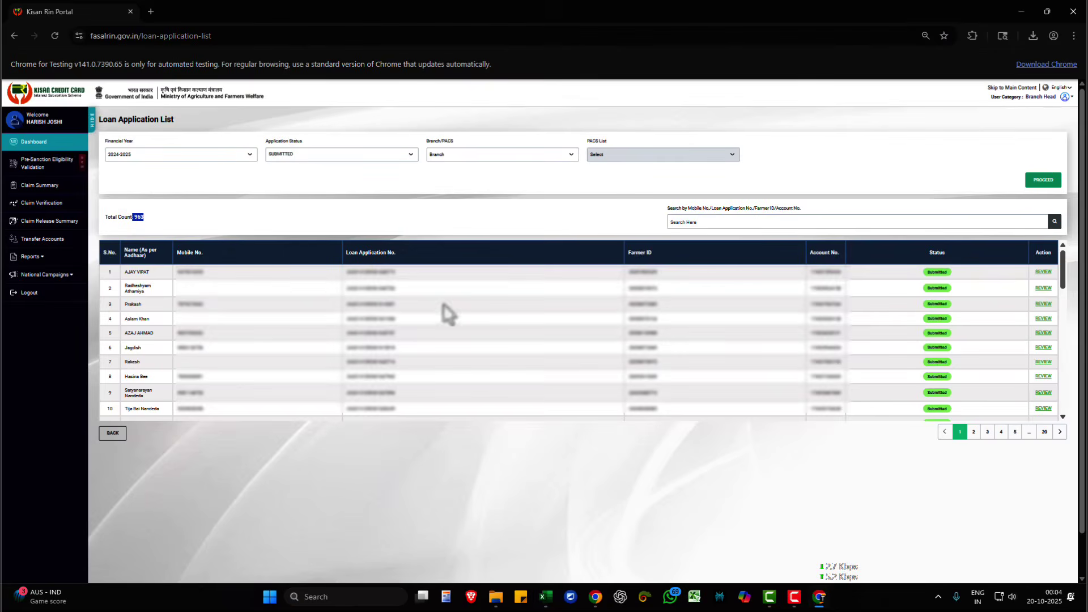
click(34, 256)
click(33, 292)
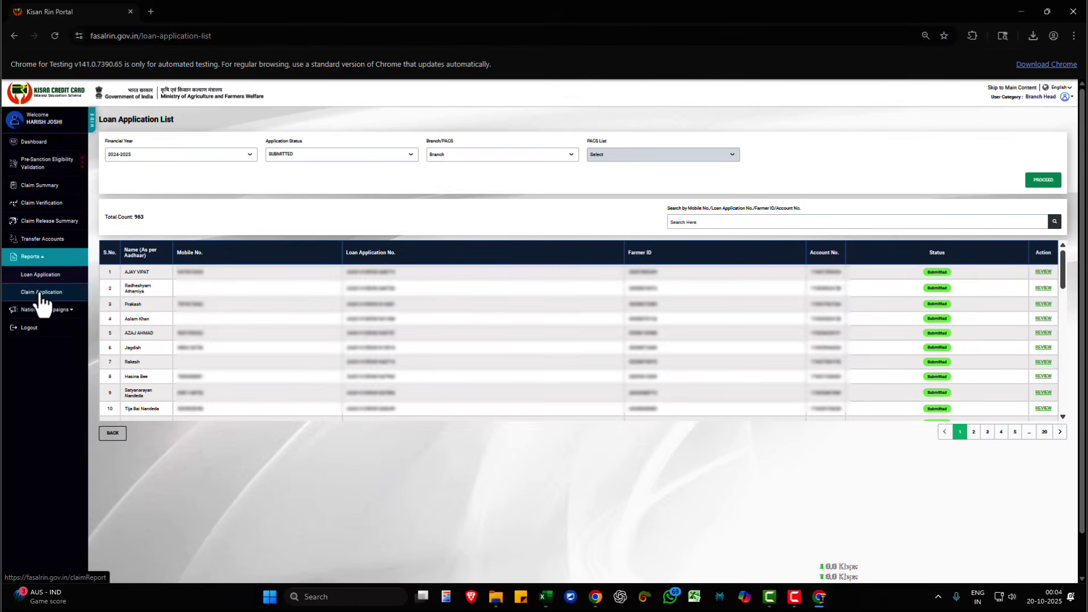
key(ctrl+plus)
key(ctrl+plus)
Generate and download the BRANCH WISE, 2024-2025, IS, PENDING FOR APPROVAL(SUBMITTED) claim report.
click(229, 182)
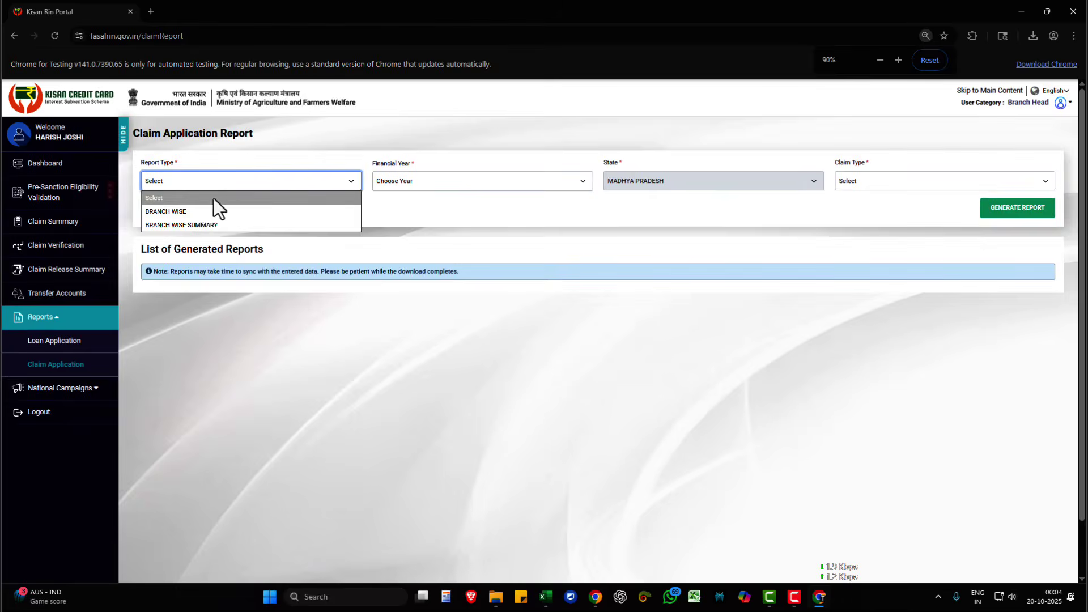
click(193, 211)
click(477, 182)
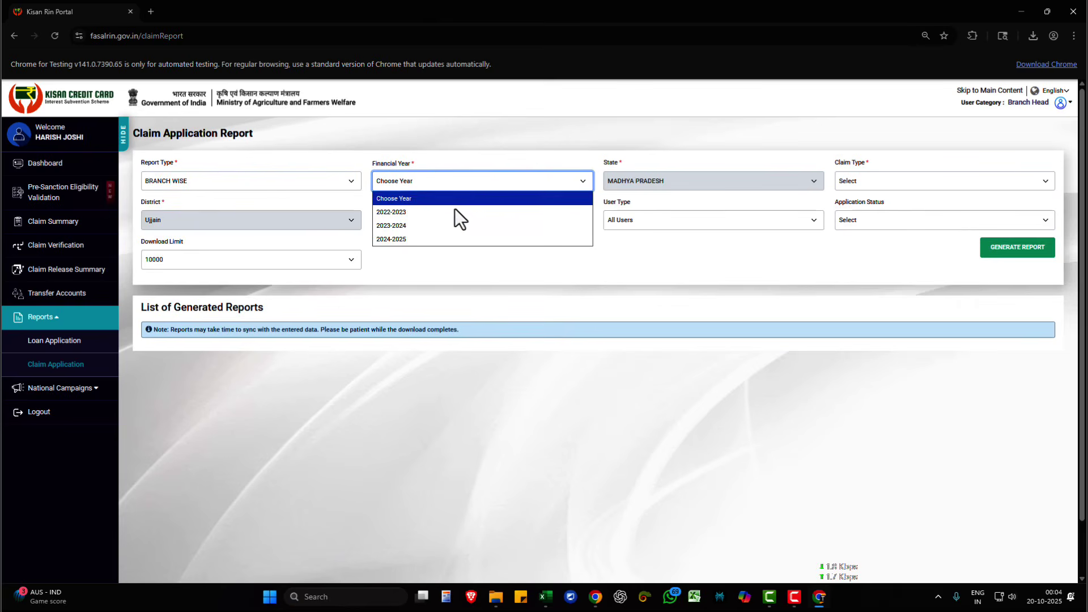
click(443, 239)
click(849, 187)
click(863, 214)
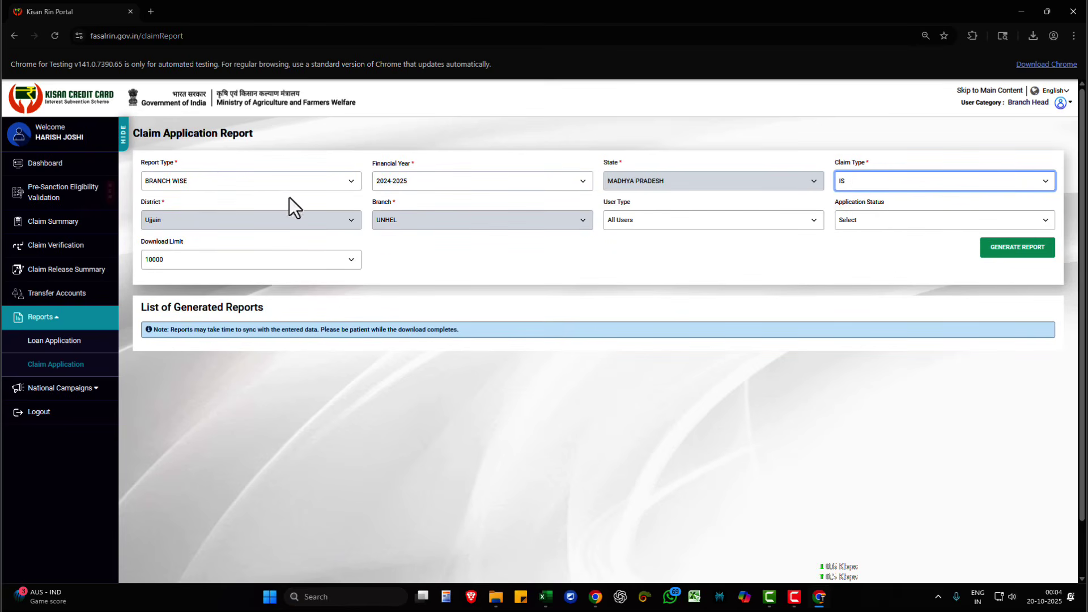
click(882, 221)
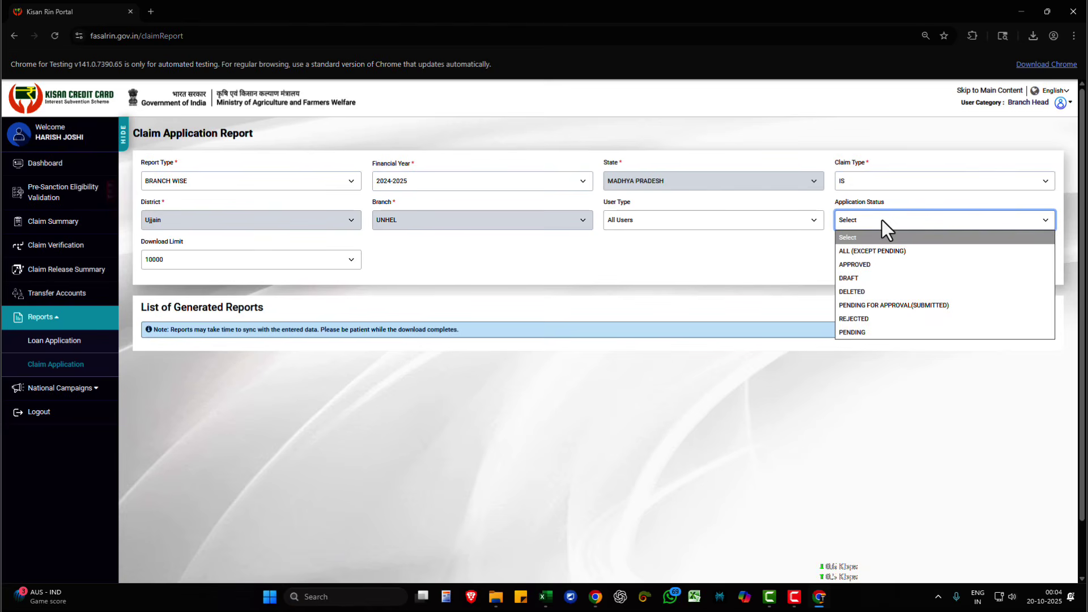
click(937, 309)
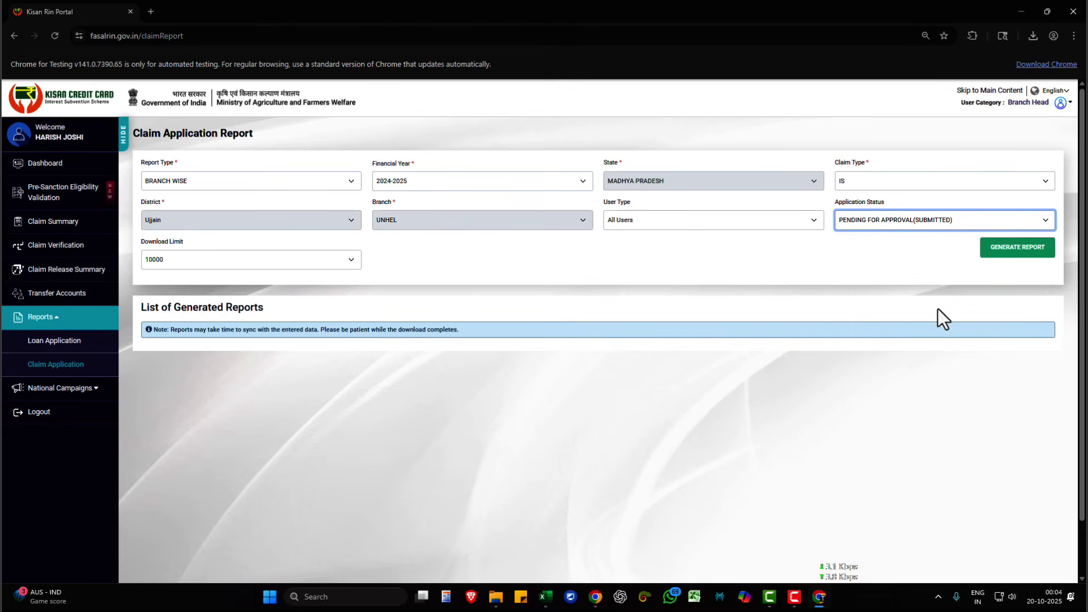
click(1012, 253)
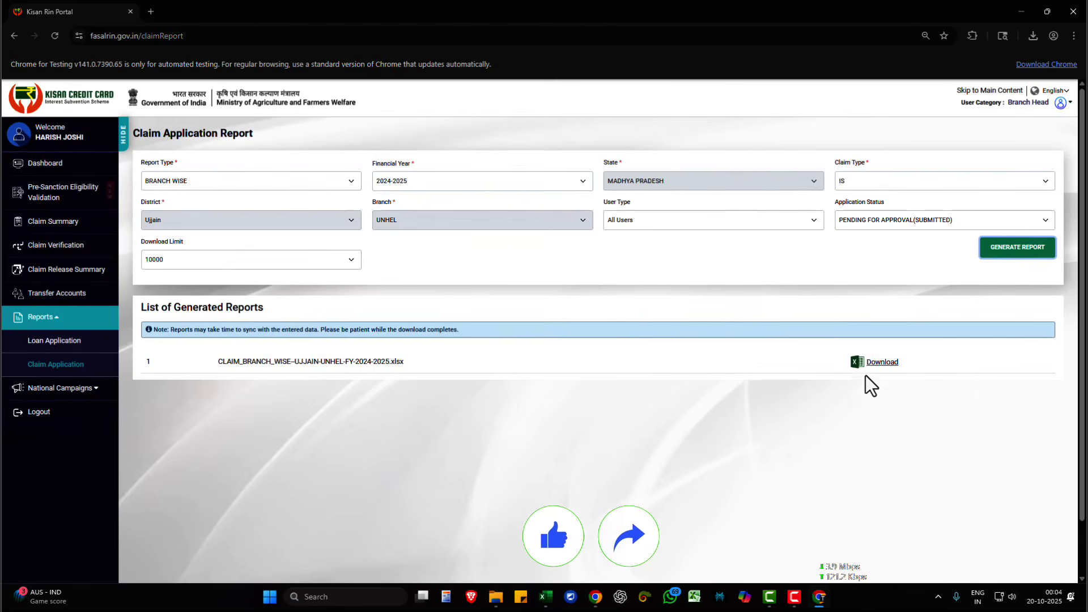
click(888, 363)
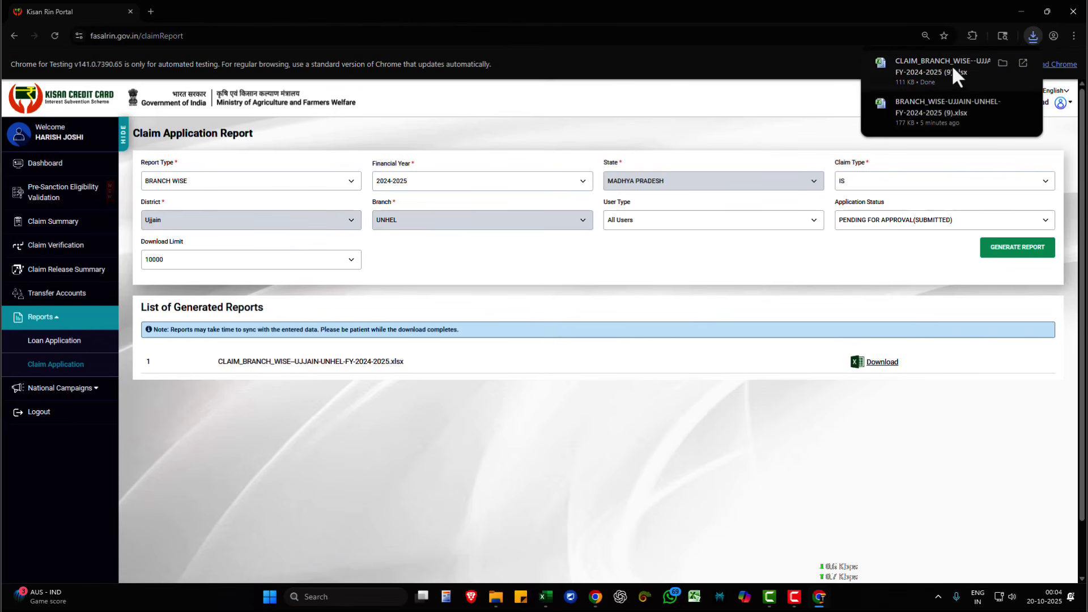
click(545, 596)
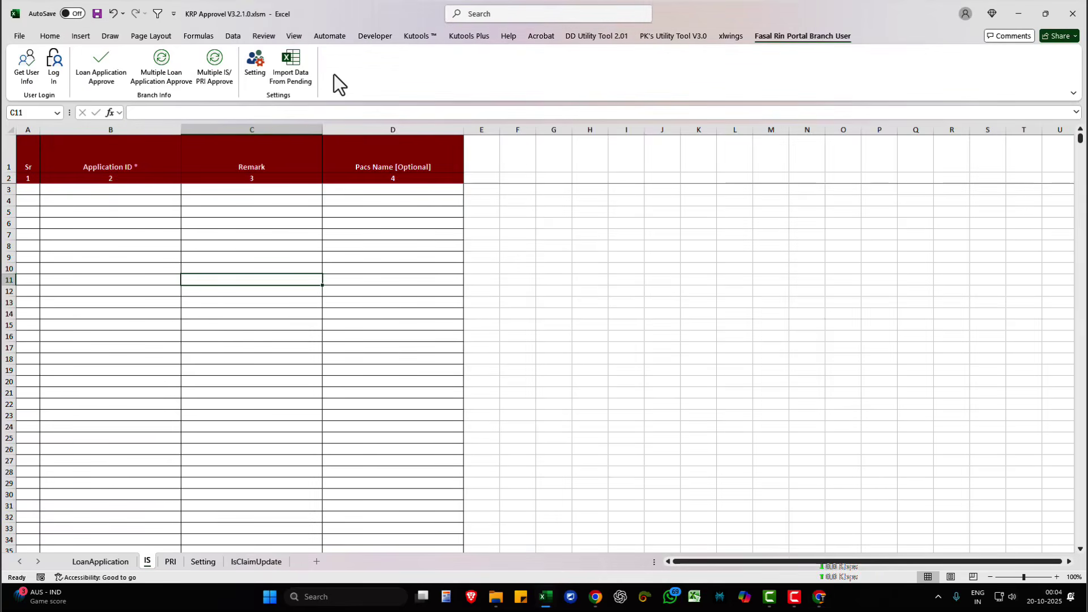
Import IDs from the CLAIM_BRANCH_WISE report's Sheet1$ into the IS sheet with type IS.
click(292, 63)
click(450, 248)
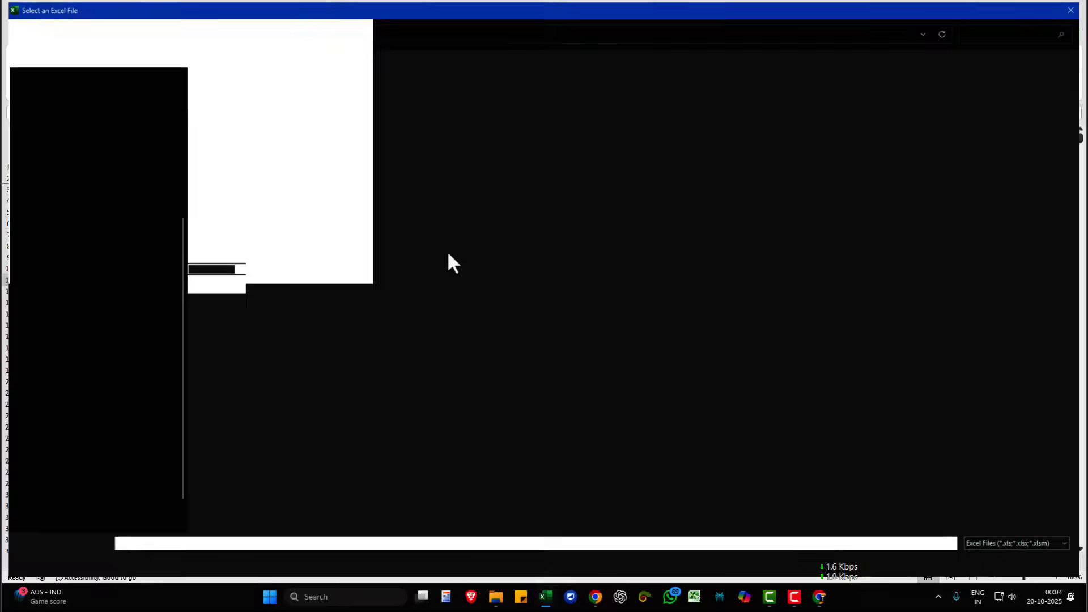
click(243, 107)
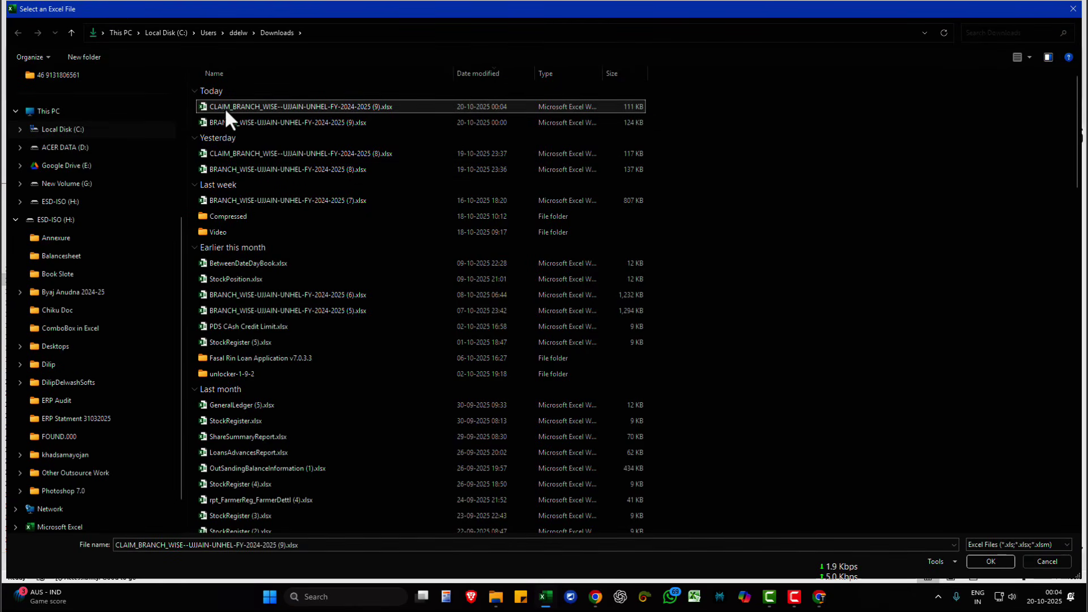
click(985, 562)
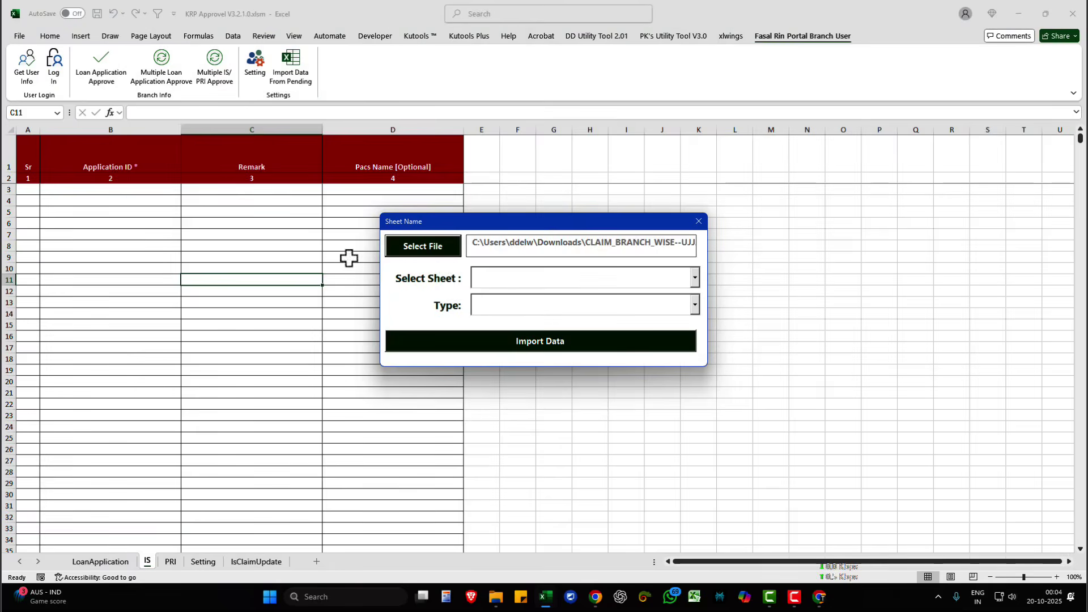
click(519, 277)
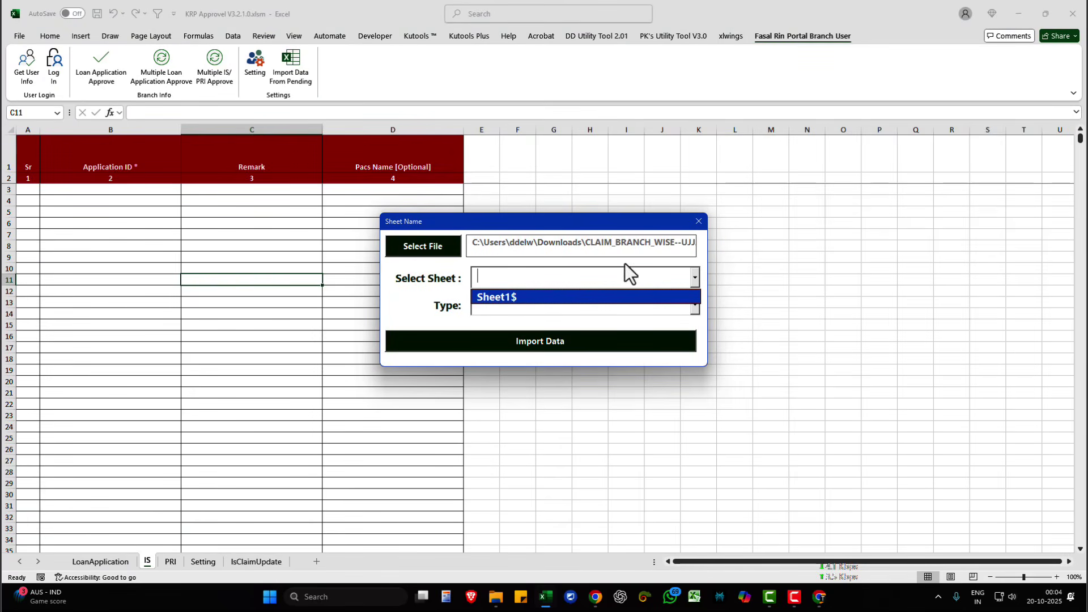
click(529, 298)
click(497, 305)
click(483, 338)
click(523, 342)
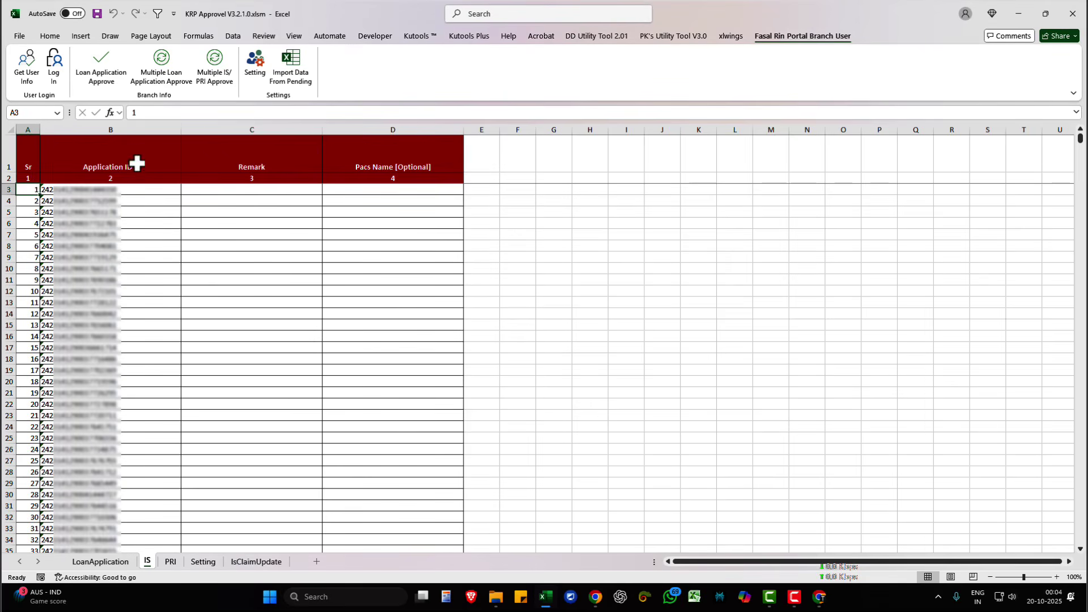
Insert a blank row at row 8 of the IS ID list and check B3.
click(101, 245)
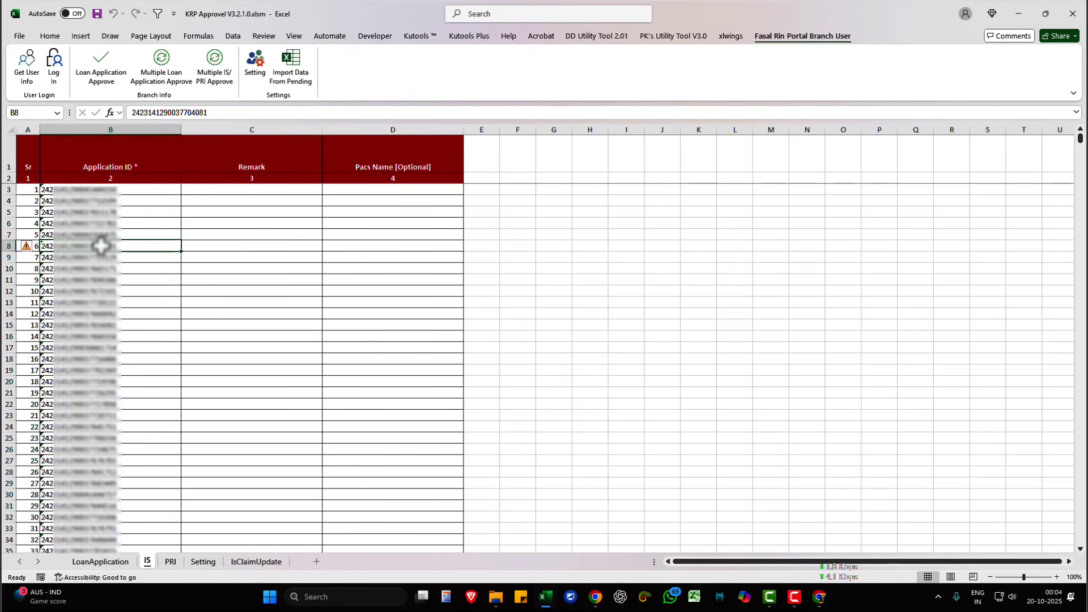
key(ctrl+shift+plus)
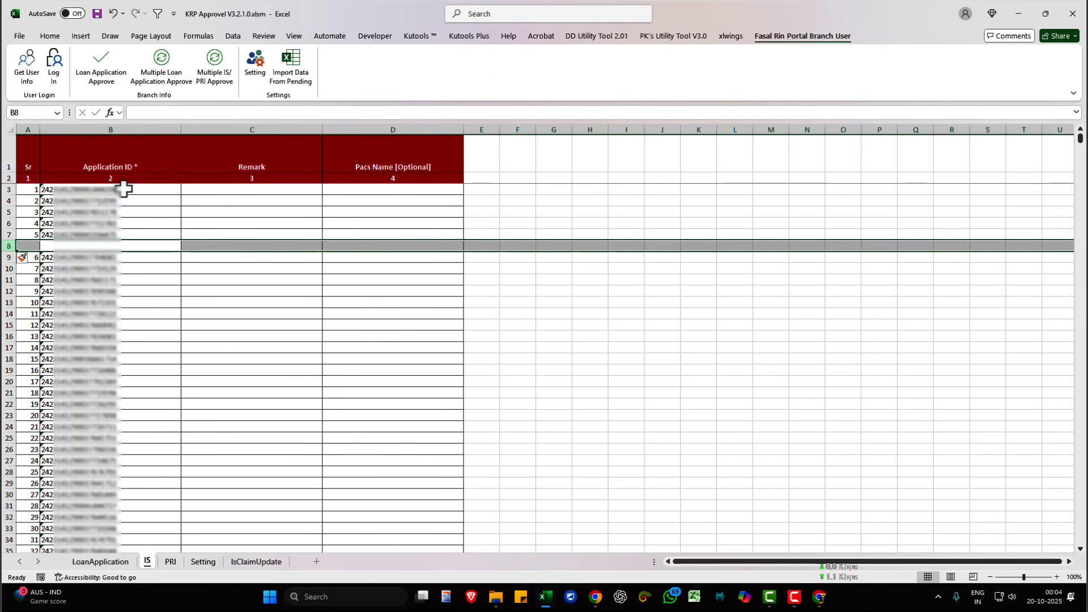
click(88, 189)
click(85, 245)
click(100, 189)
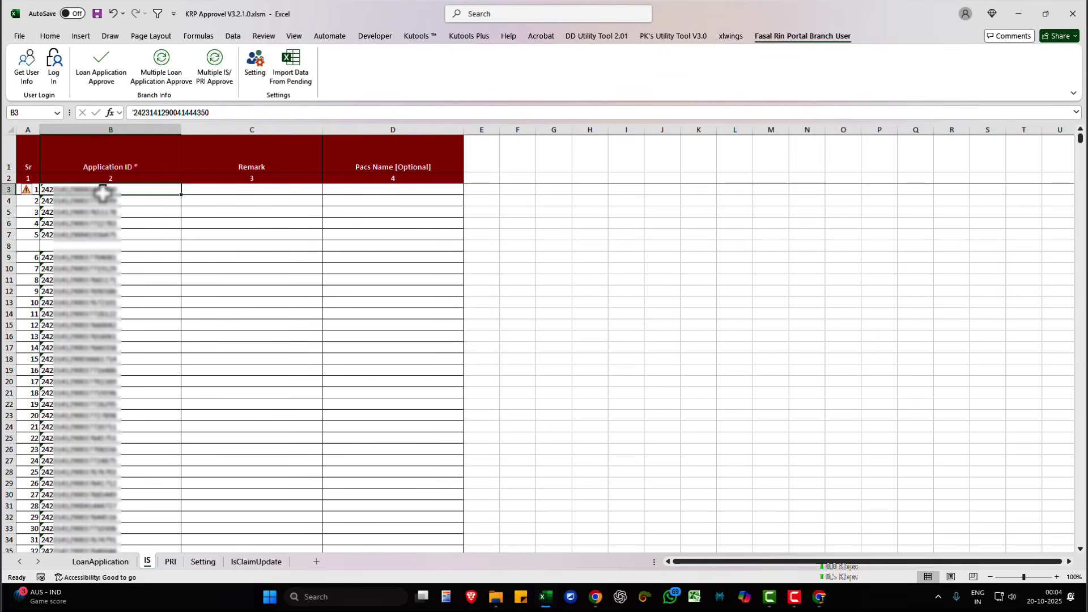
Launch Multiple IS/PRI Approve and clear the 'Invaild User' remark in C3.
click(220, 69)
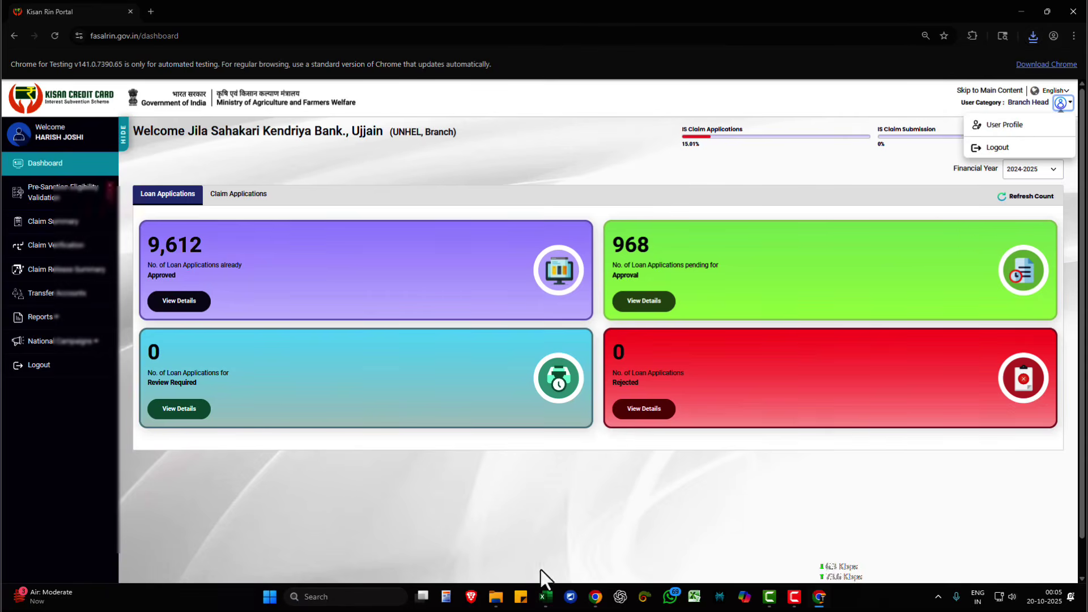
mouse_move(550, 606)
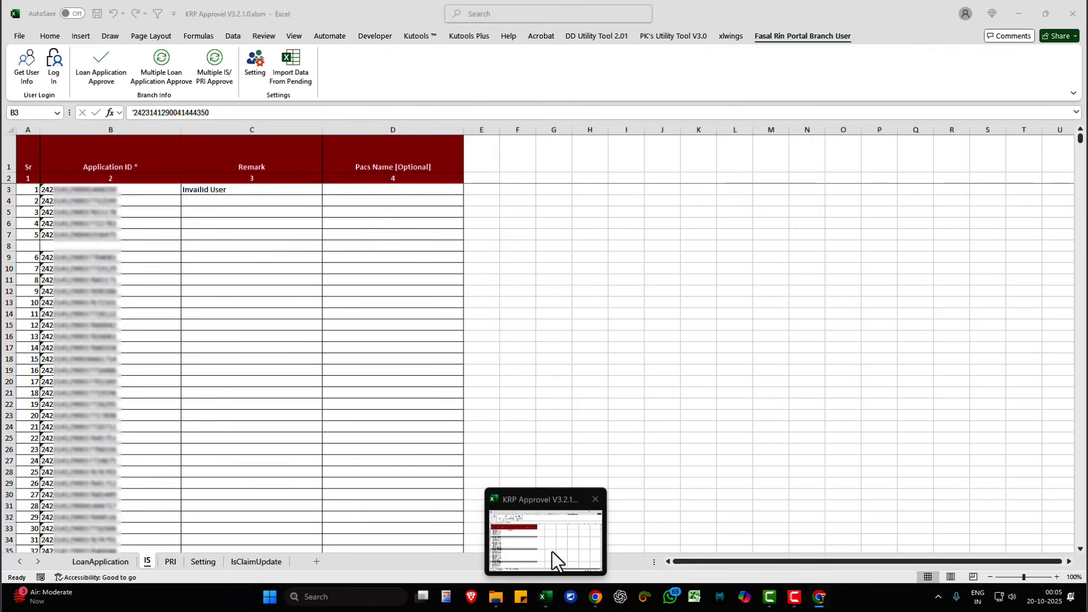
click(552, 552)
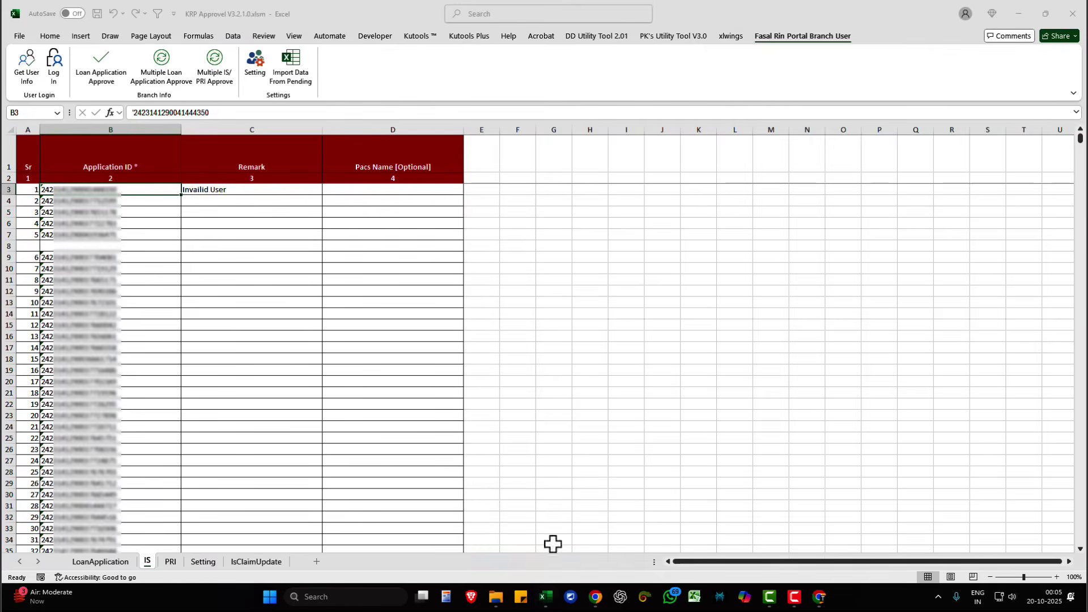
click(209, 191)
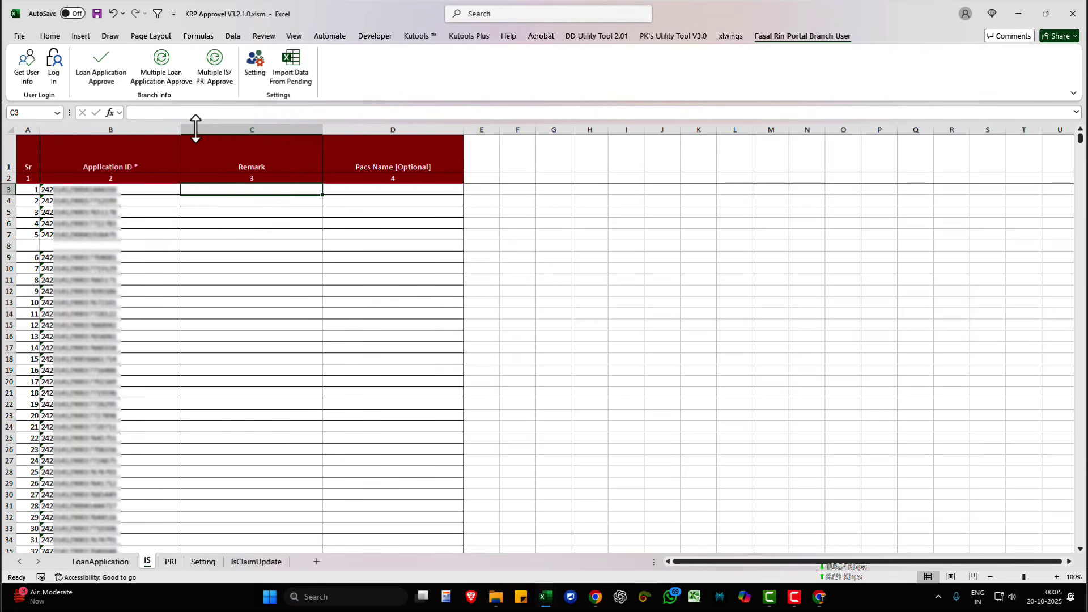
click(816, 599)
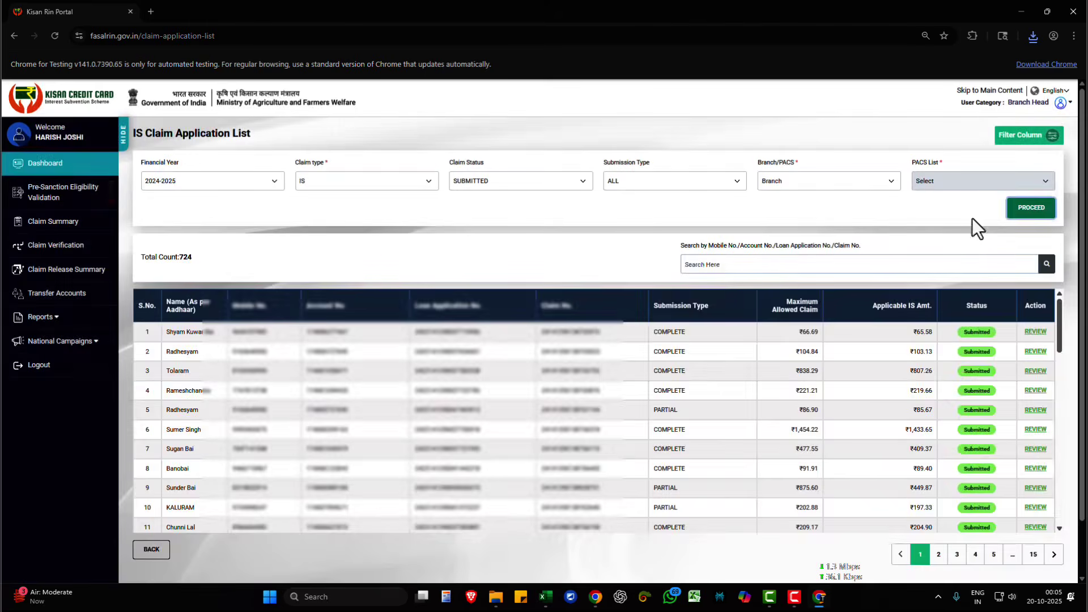
Monitor IS claim approvals in Chrome as the submitted count falls to 719.
click(1073, 36)
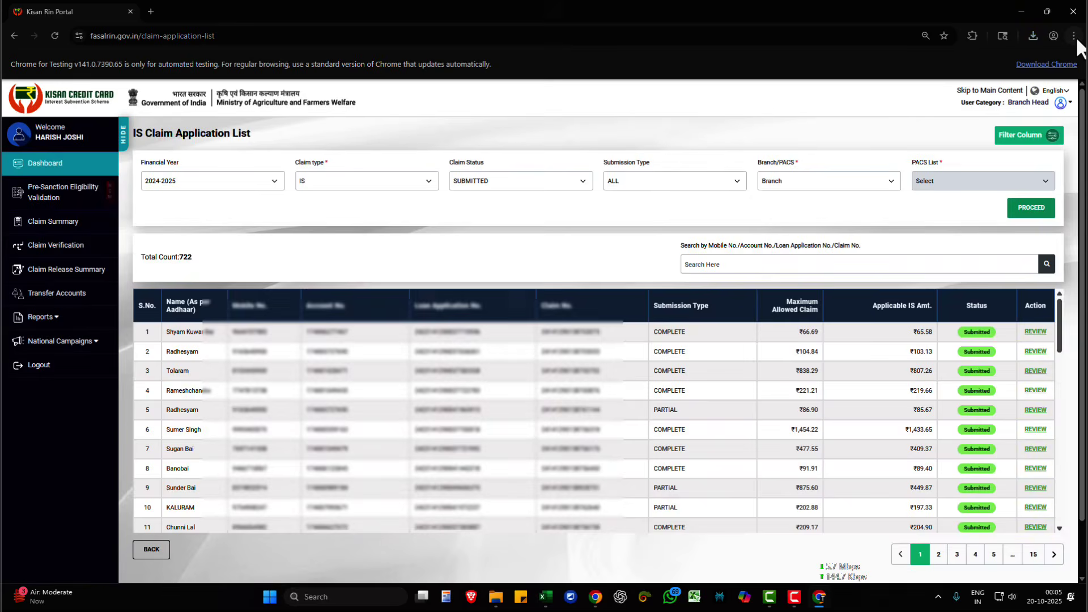
click(1073, 36)
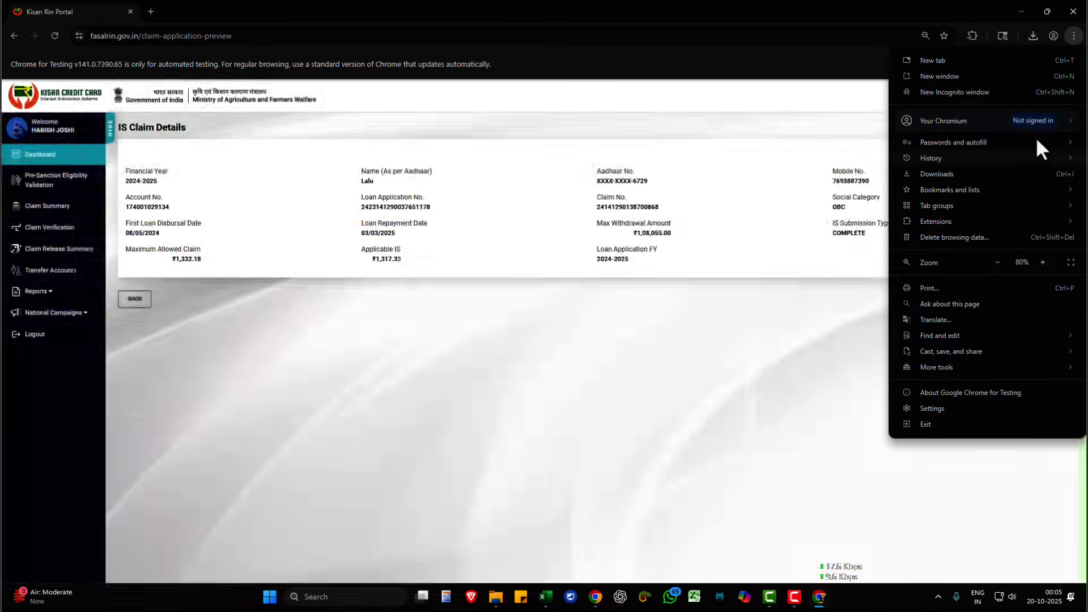
click(1071, 37)
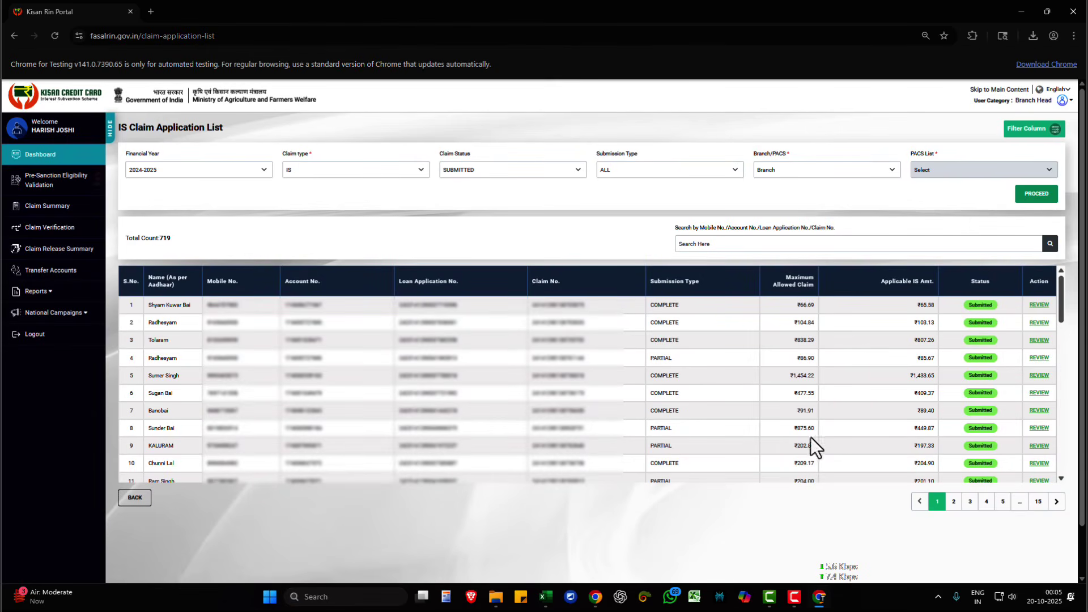
click(544, 598)
Check IS entries 1–5 read Application Approved, then move to the empty PRI sheet.
drag(240, 188, 218, 236)
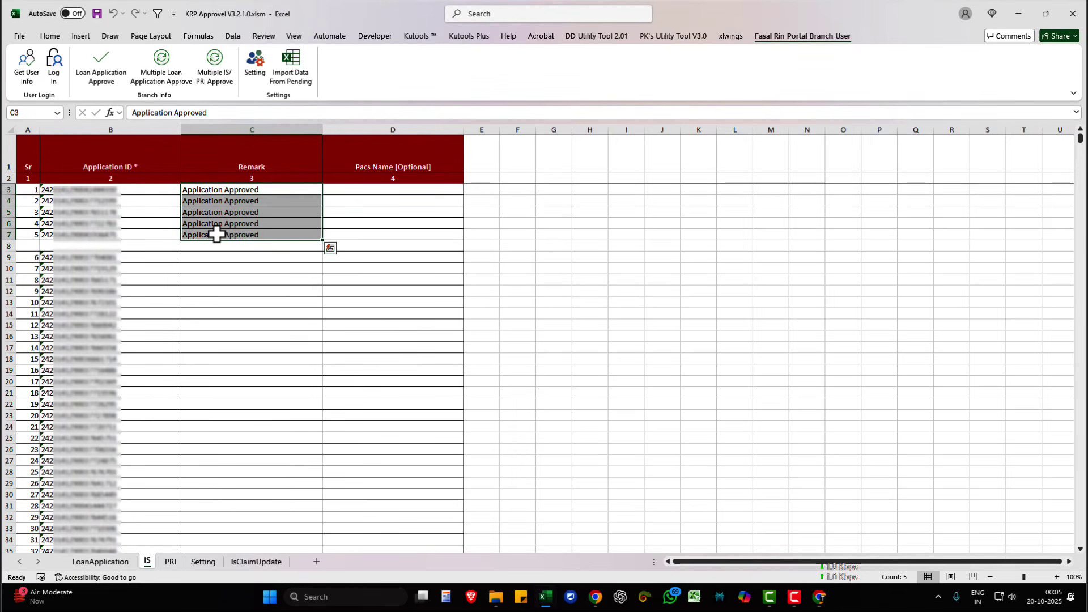
click(170, 561)
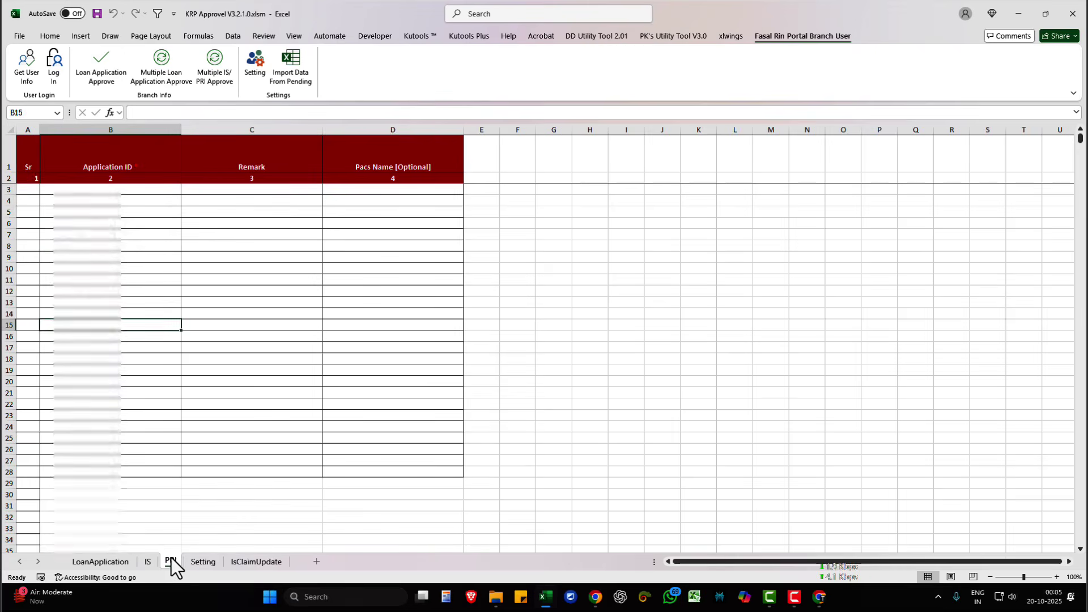
click(161, 211)
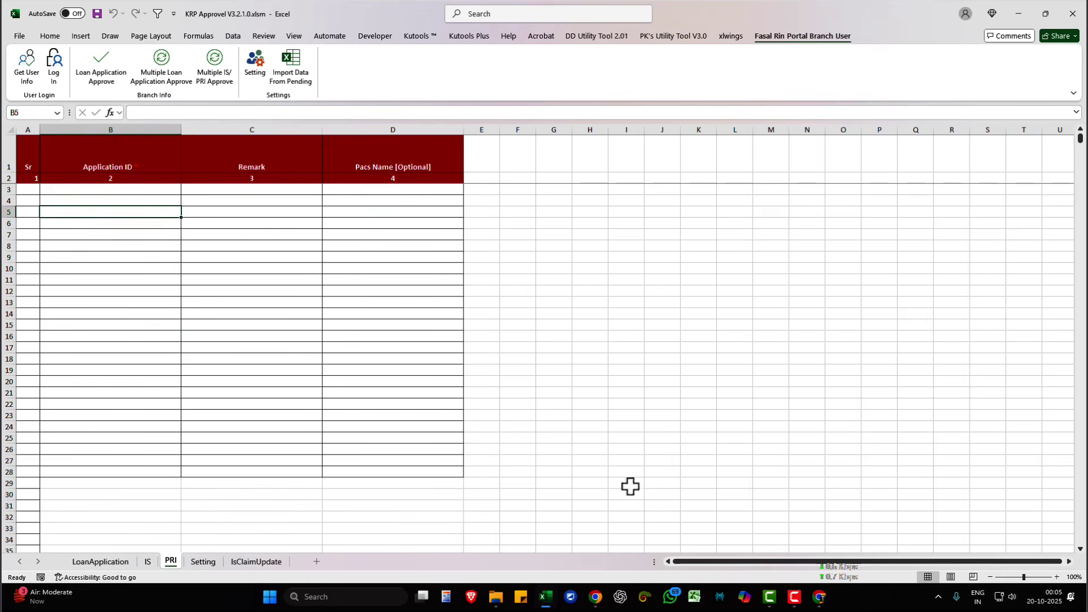
click(825, 606)
Open the Claim Application report with Branch Wise type and financial year 2024-2025.
click(43, 292)
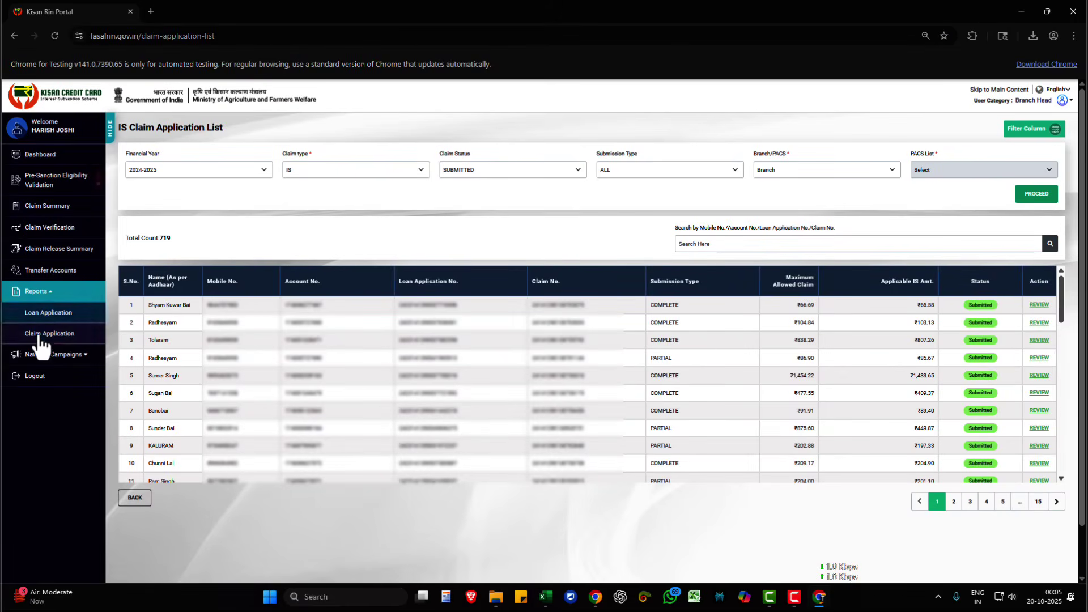
click(48, 334)
click(282, 174)
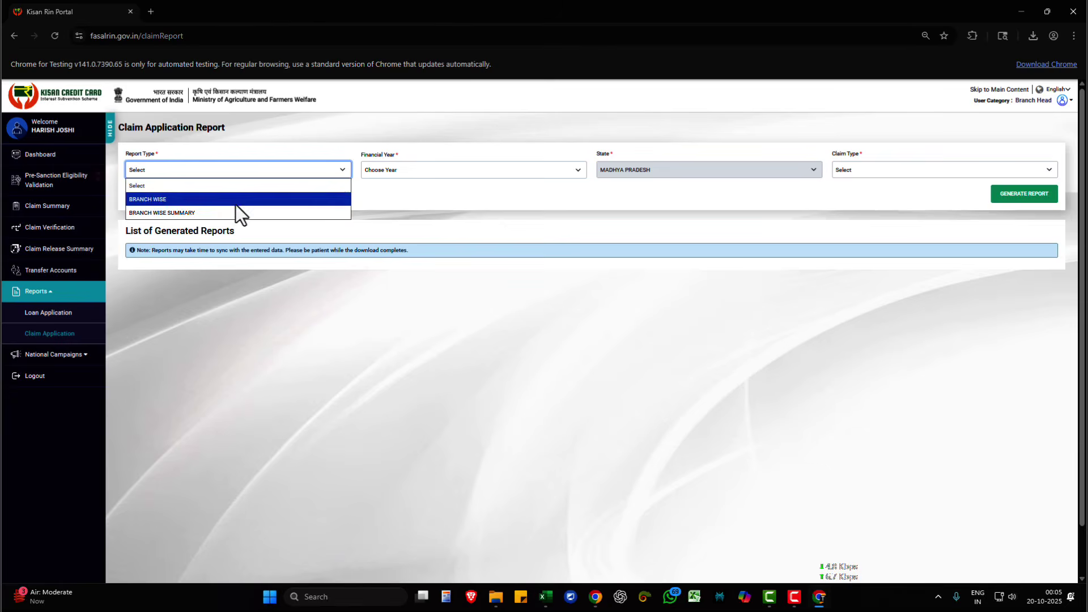
click(235, 200)
click(393, 172)
click(399, 222)
click(495, 169)
click(419, 229)
Set claim type PRI and status Pending for Approval(Submitted), then generate and download the report.
click(932, 174)
click(879, 213)
click(662, 206)
click(851, 206)
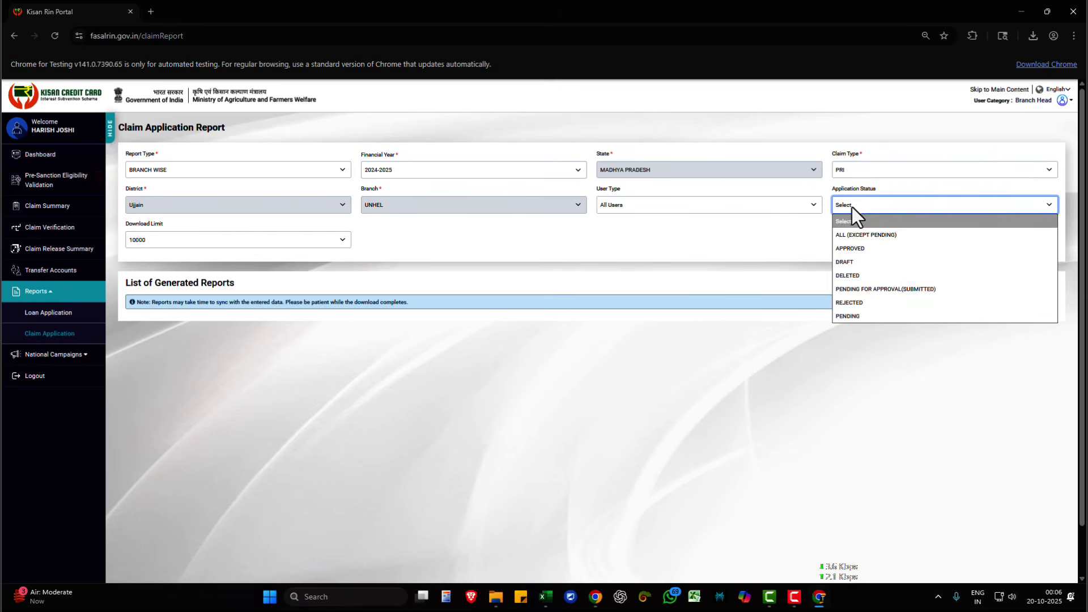
click(851, 292)
click(1031, 232)
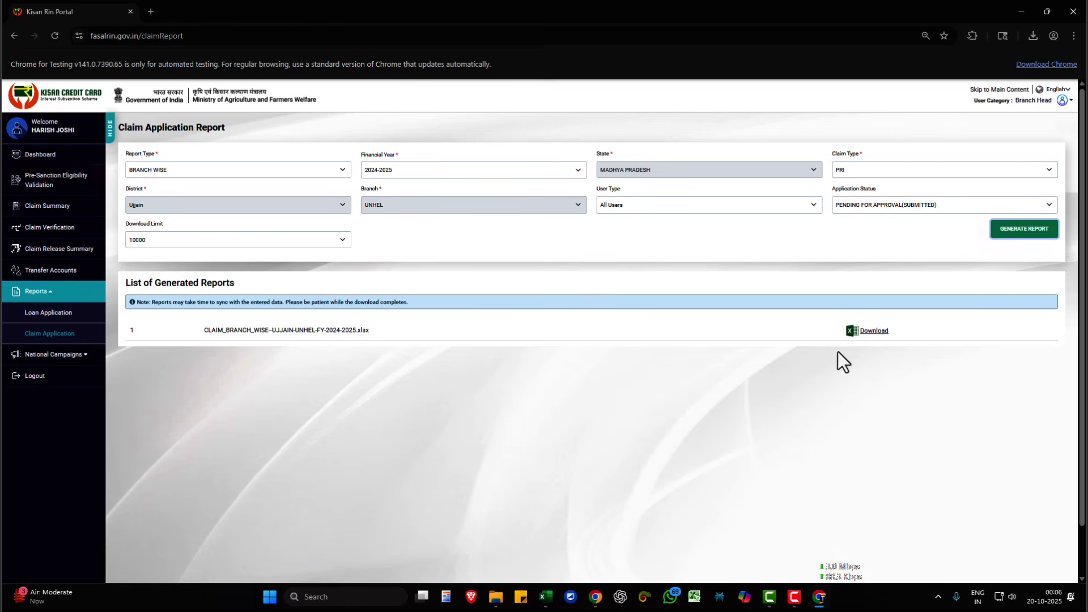
click(859, 332)
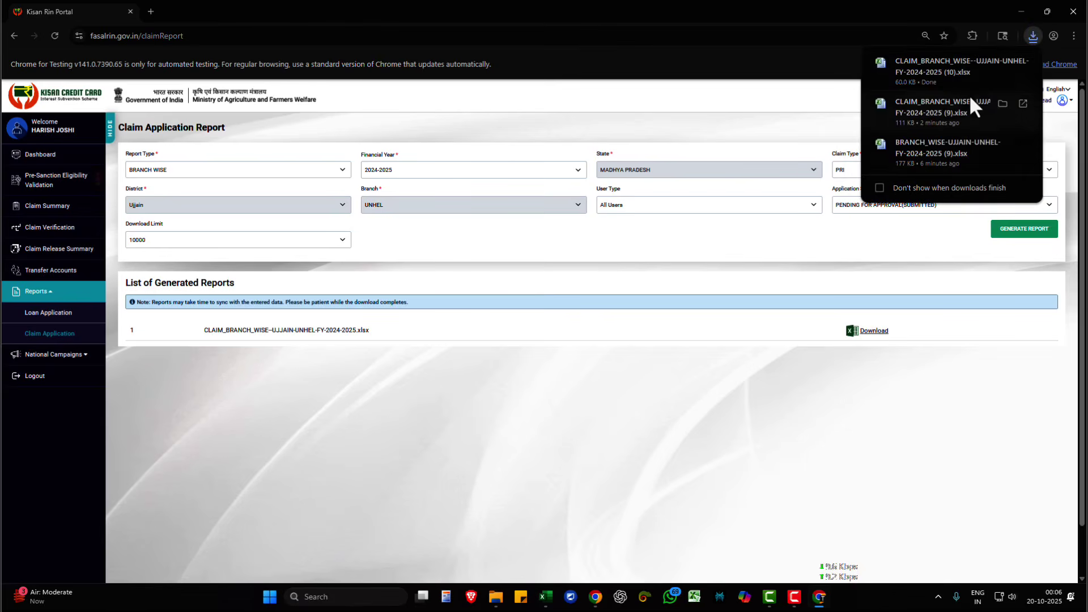
click(544, 595)
Import Application IDs from the downloaded claim report's Sheet1$ into the PRI sheet as PRI claims.
click(416, 272)
click(296, 82)
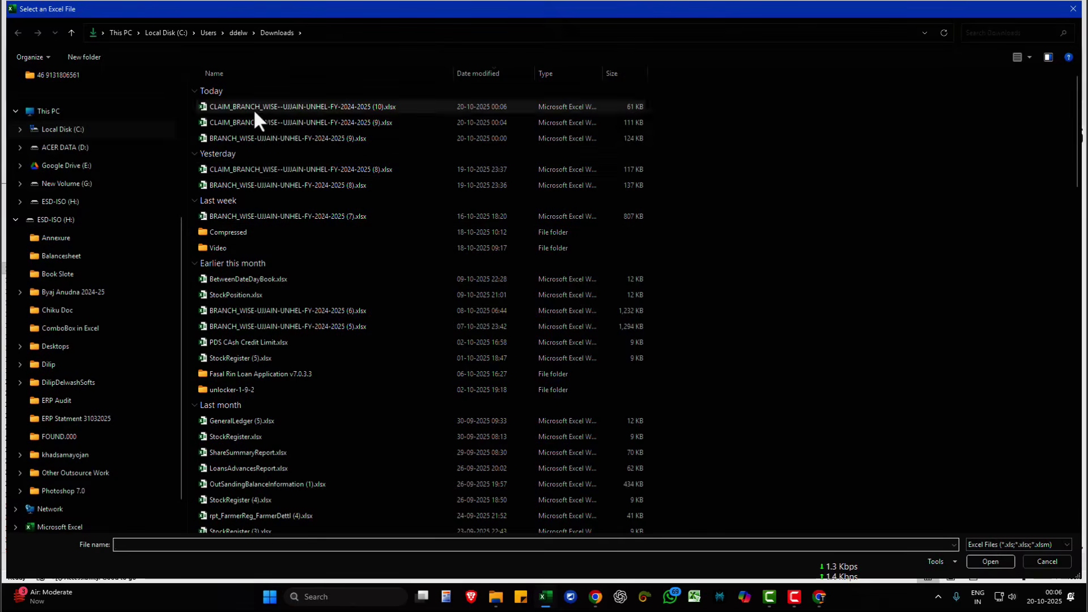
double_click(253, 109)
click(488, 278)
click(490, 297)
click(487, 306)
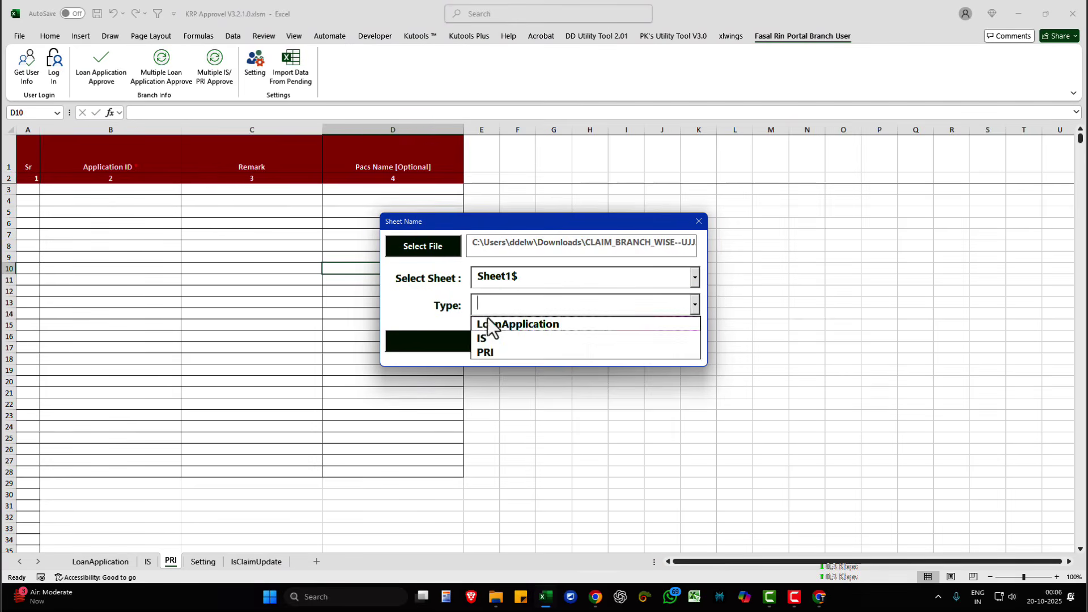
click(479, 351)
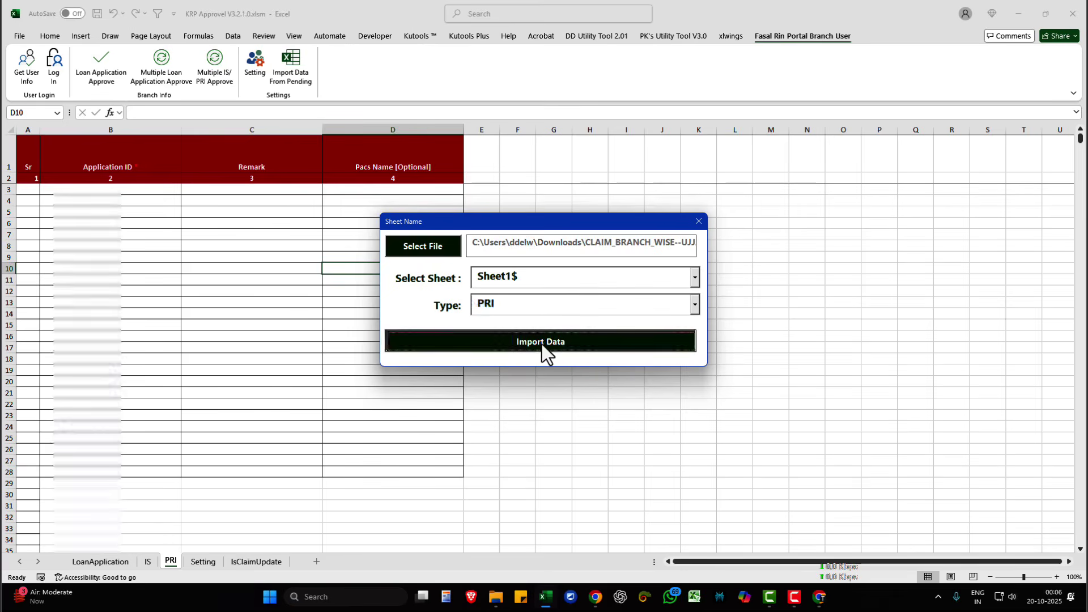
click(541, 343)
Insert a blank row at row 8 after the first five entries.
click(130, 246)
key(shift+space)
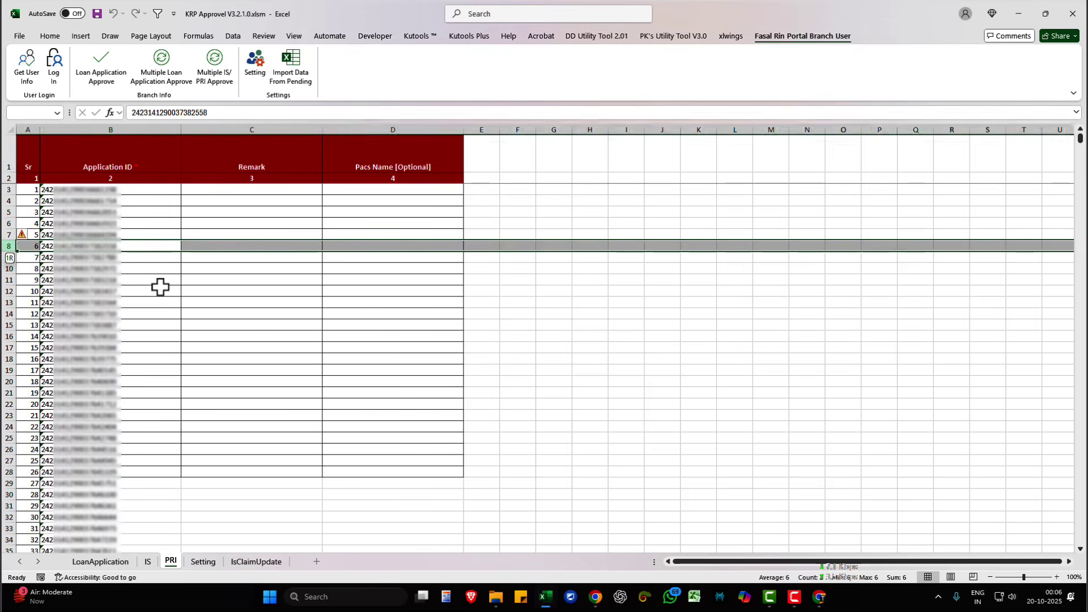
key(ctrl+shift+plus)
click(110, 188)
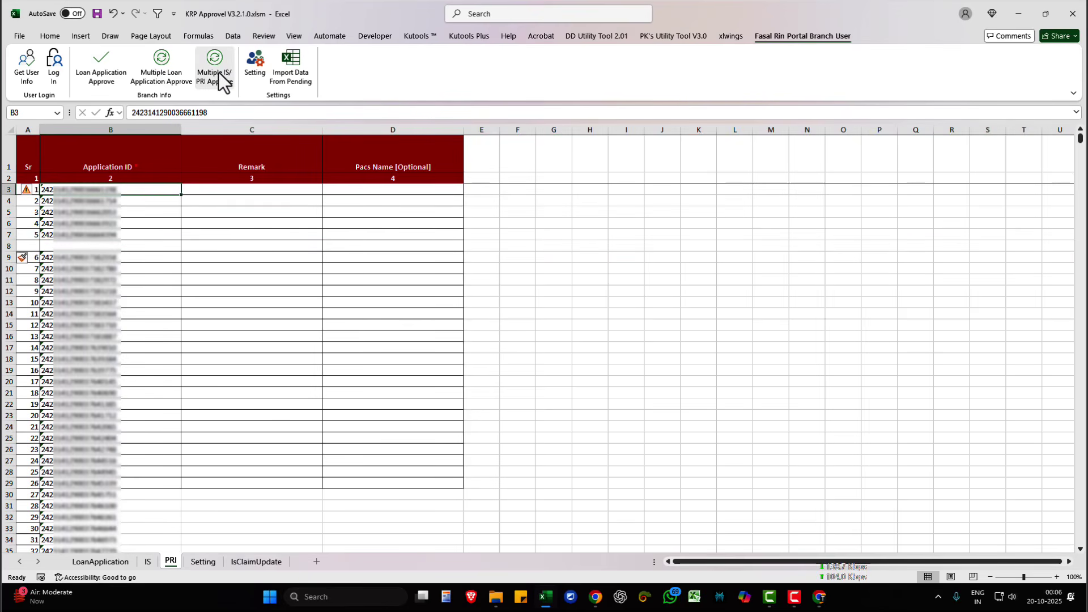
Run the Branch User approval automation, confirm entries 1–5 read Application Approved, then reach the portal dashboard.
click(165, 76)
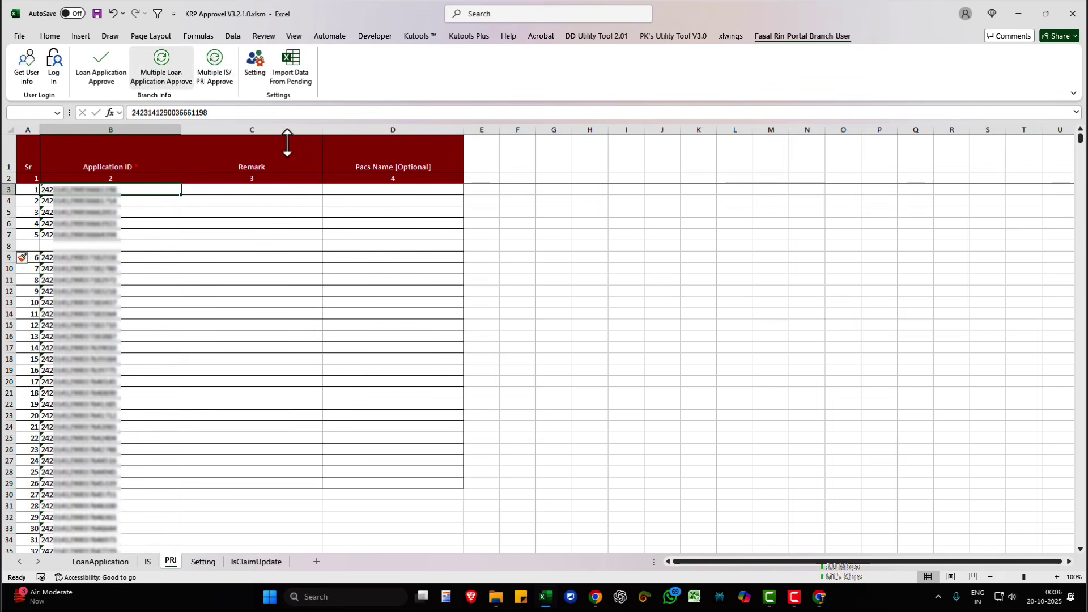
click(820, 607)
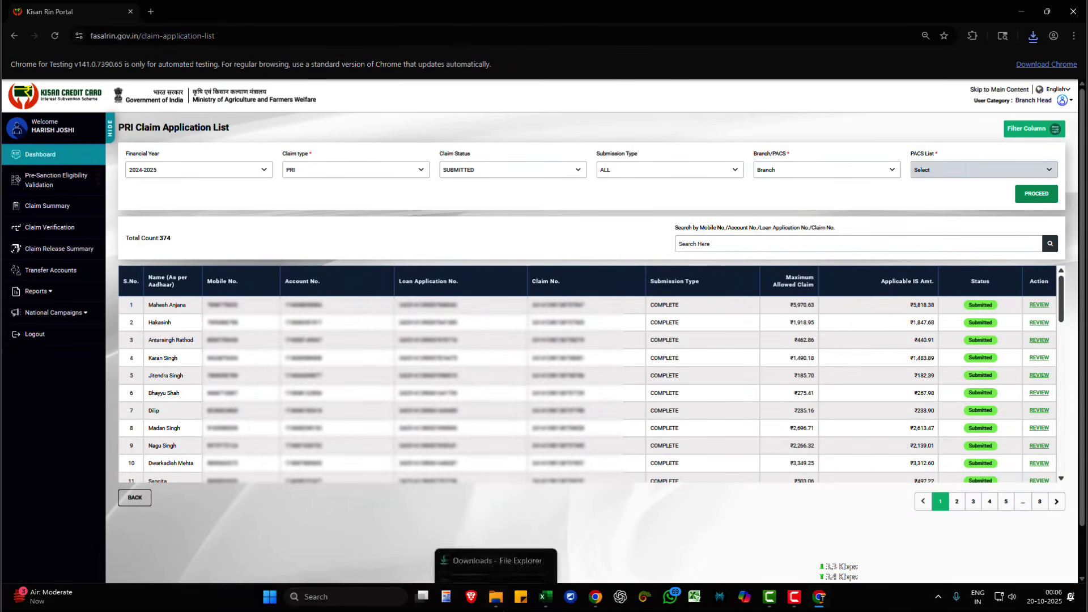
click(545, 596)
drag(241, 190, 235, 236)
click(821, 601)
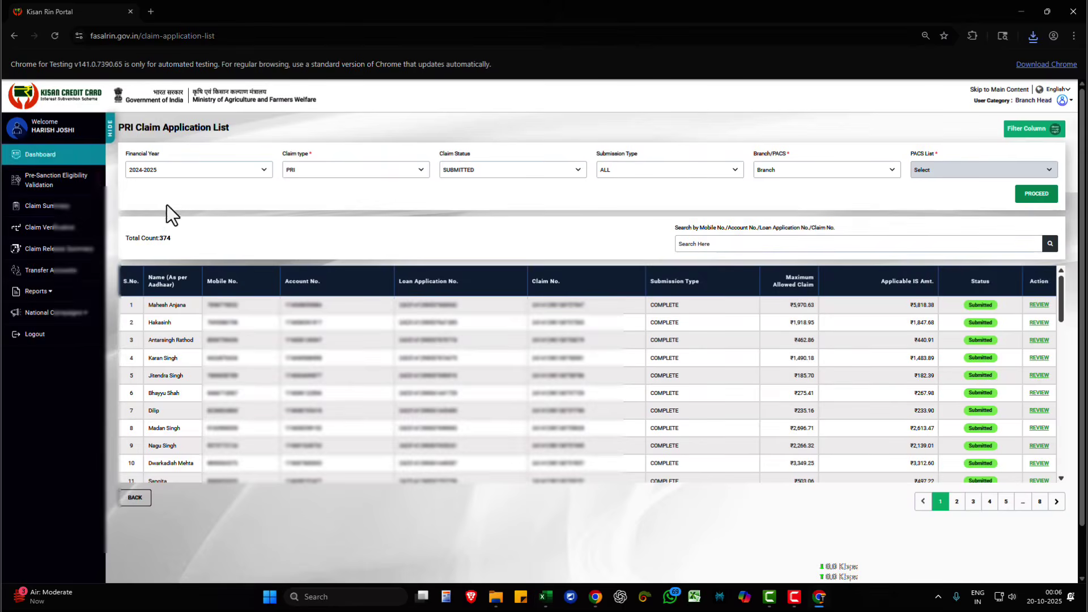
click(50, 154)
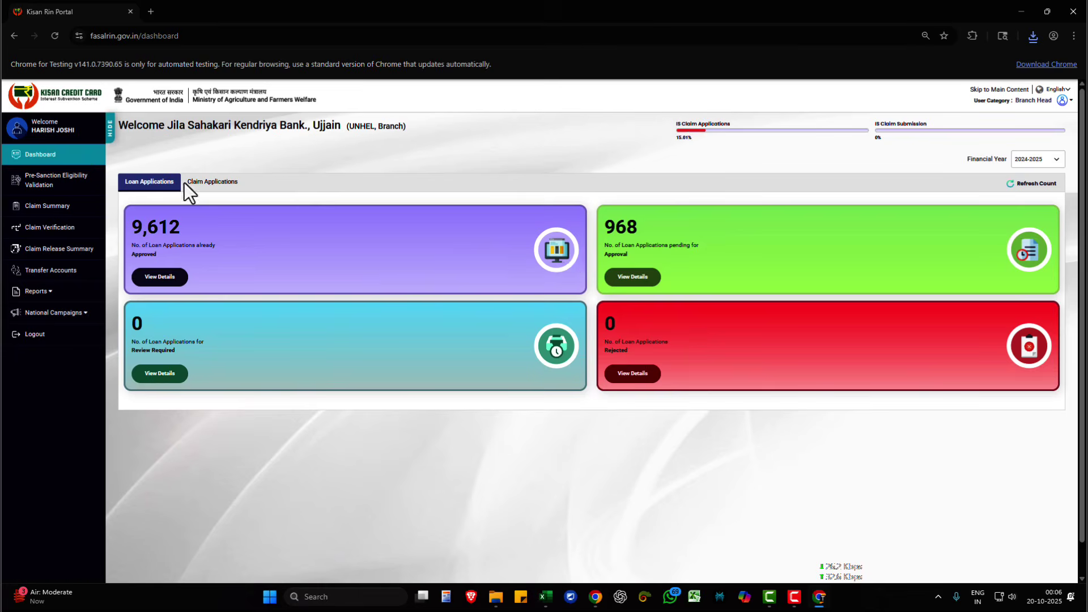
Show the claim application counts and note 724 pending IS claims.
click(207, 182)
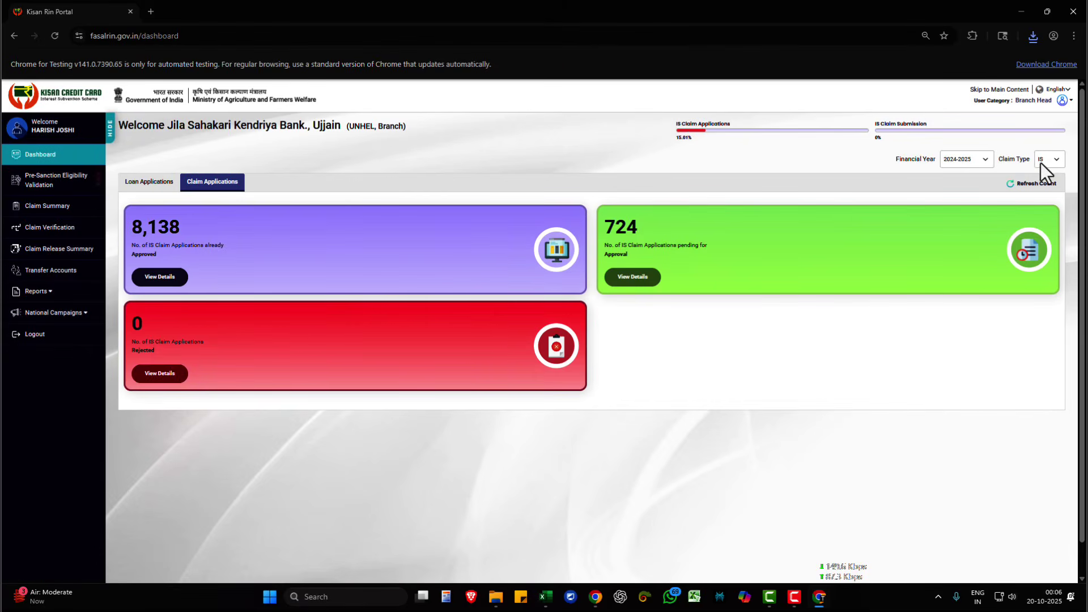
drag(613, 233, 604, 231)
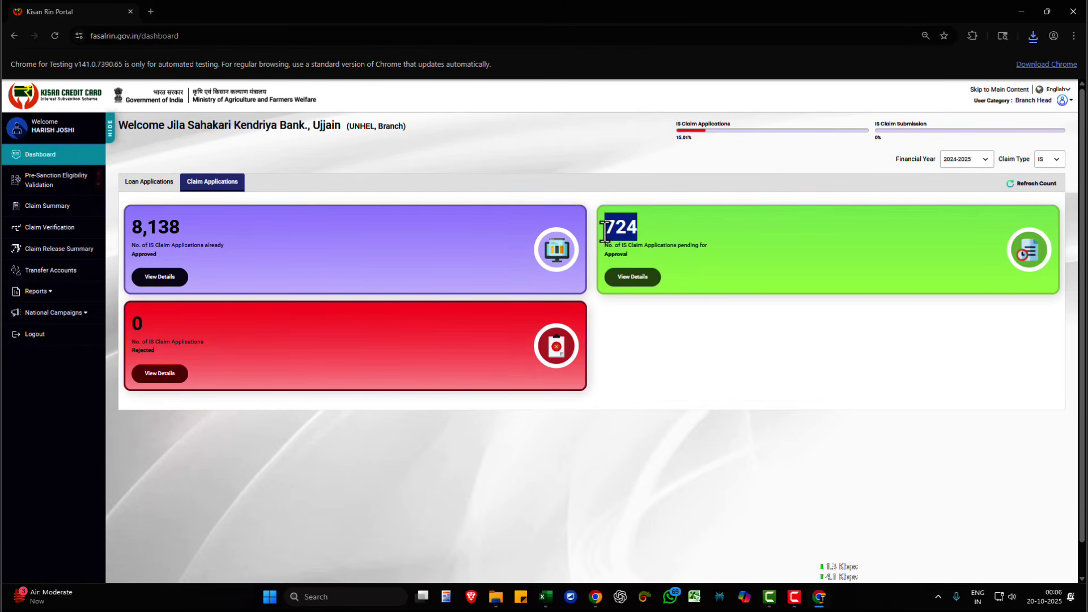
click(930, 212)
Switch Claim Type to PRI, note the 379 pending count, and refresh the counts.
click(1057, 161)
click(1052, 200)
drag(604, 227, 638, 226)
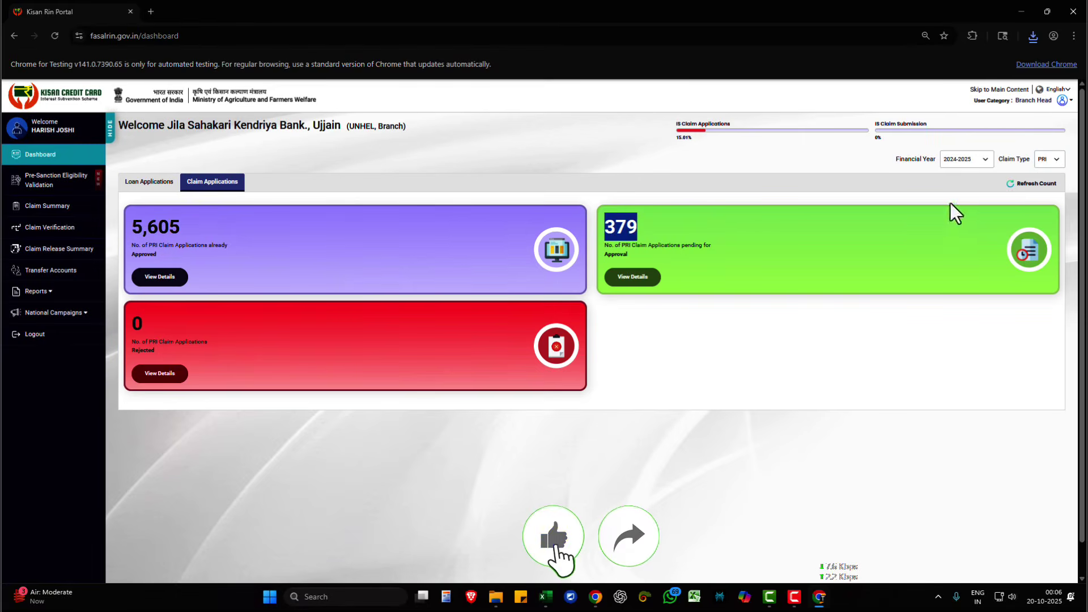
click(1045, 188)
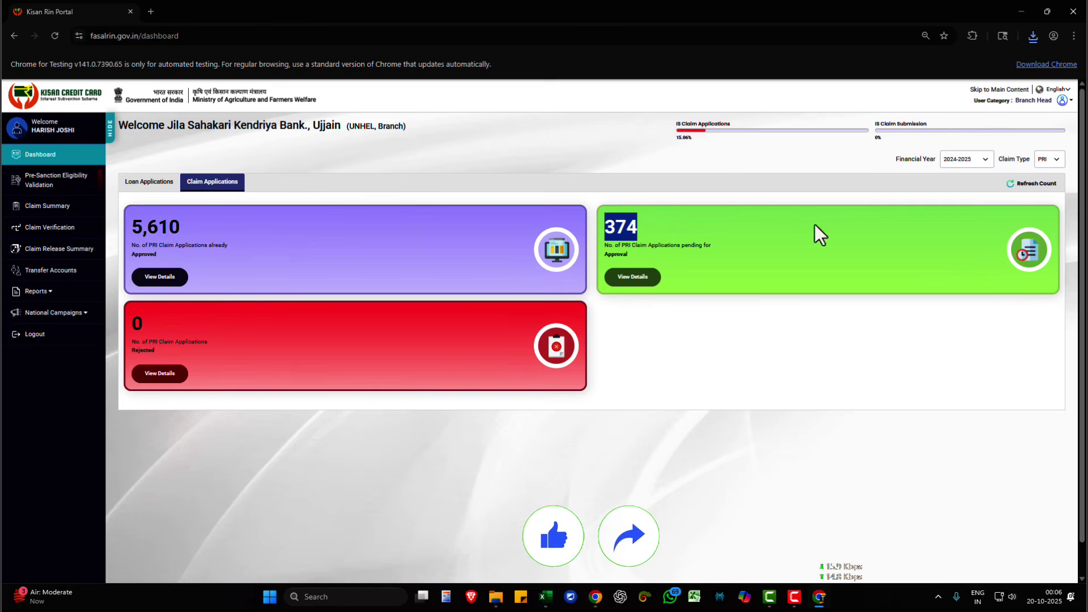
Switch Claim Type back to IS and recheck the 724 pending count.
click(1045, 189)
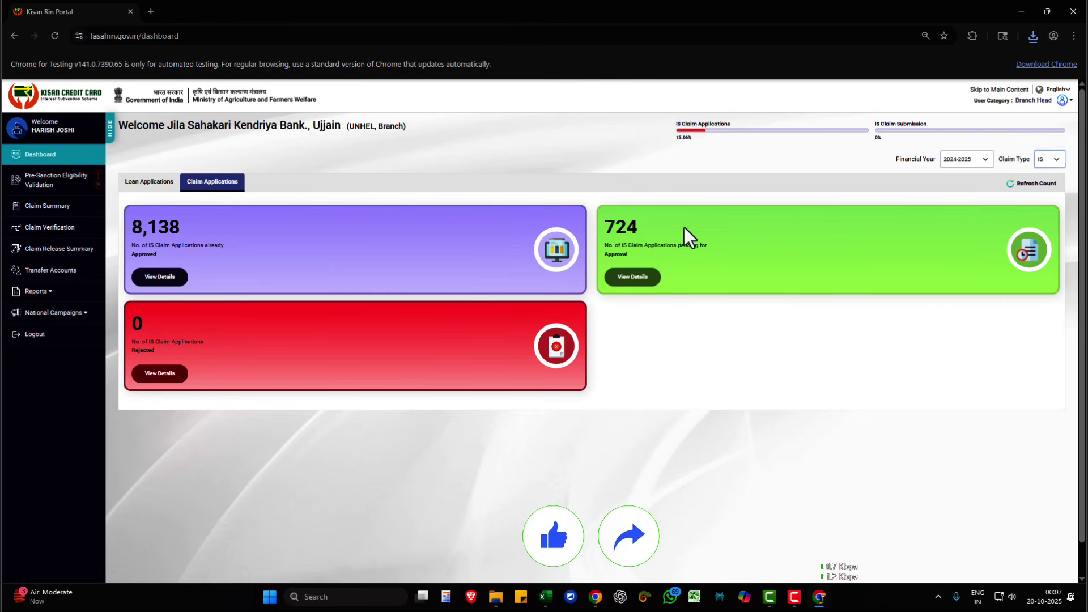
double_click(623, 229)
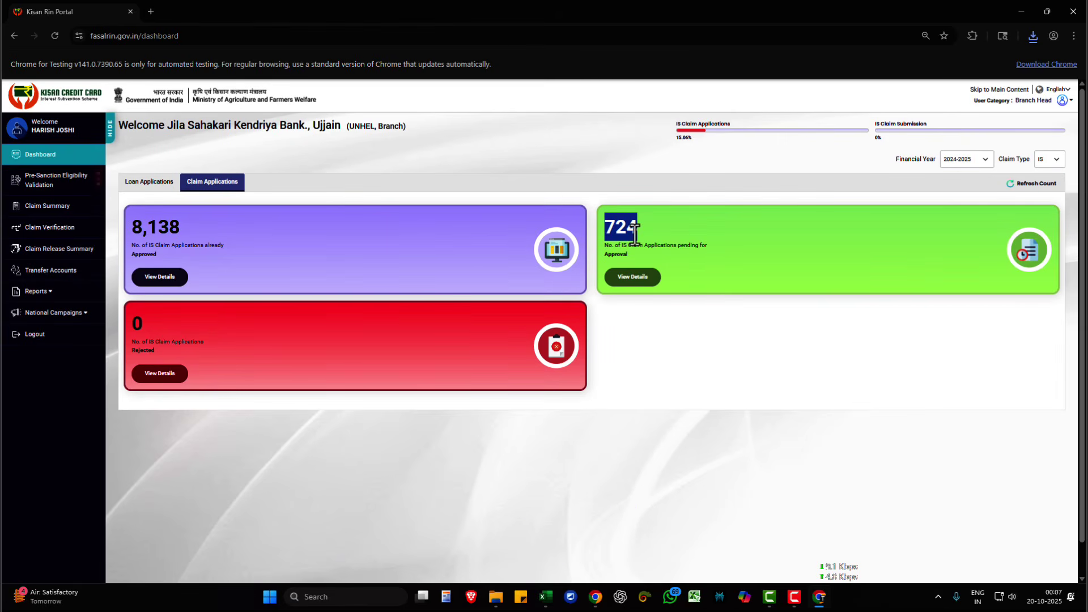
click(634, 233)
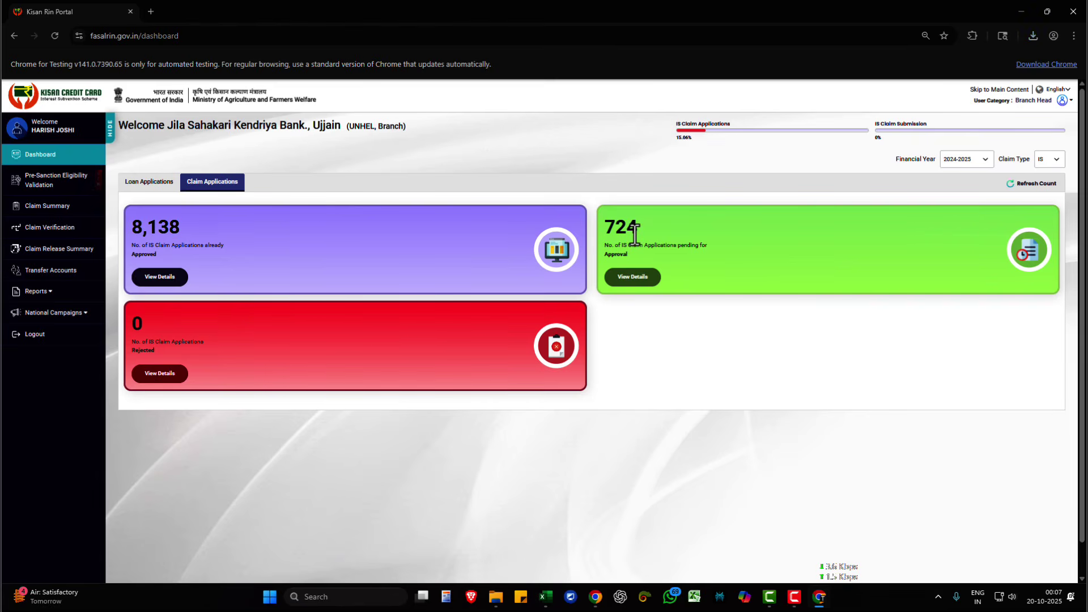
click(545, 598)
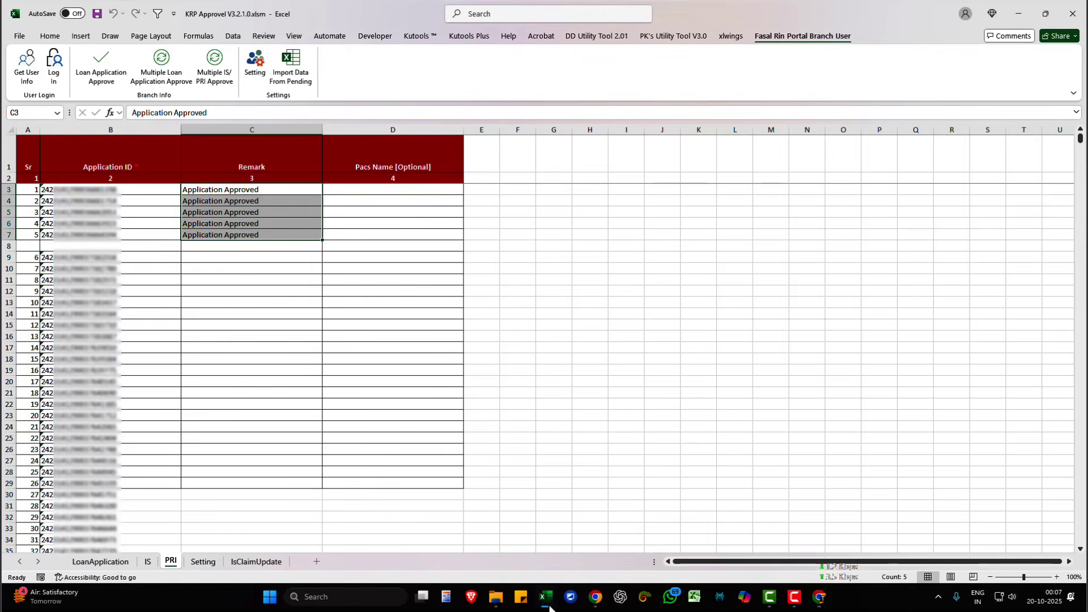
click(230, 256)
drag(250, 189, 267, 232)
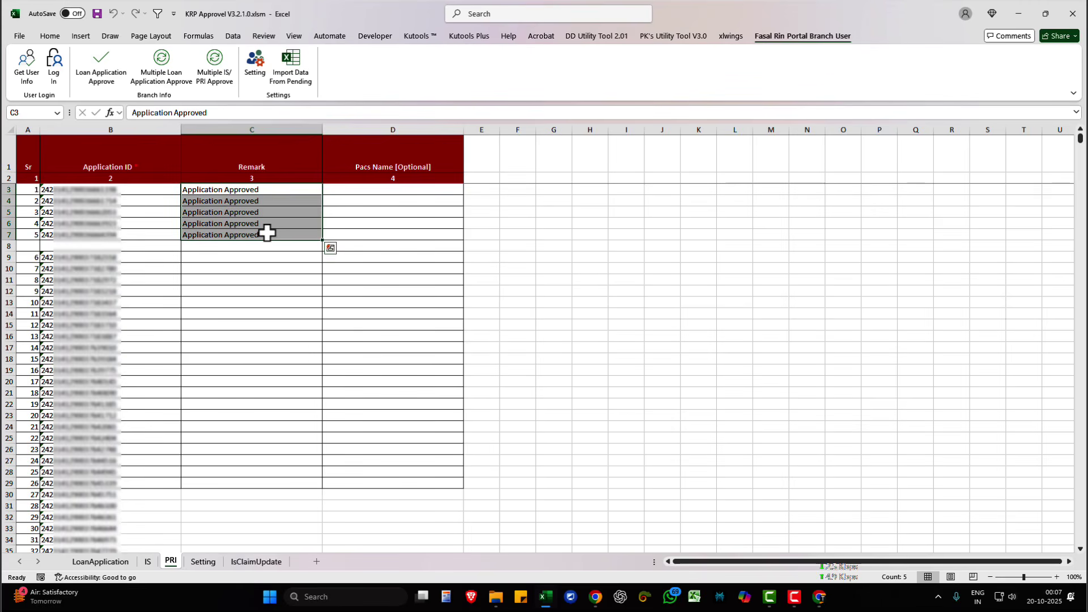
key(Escape)
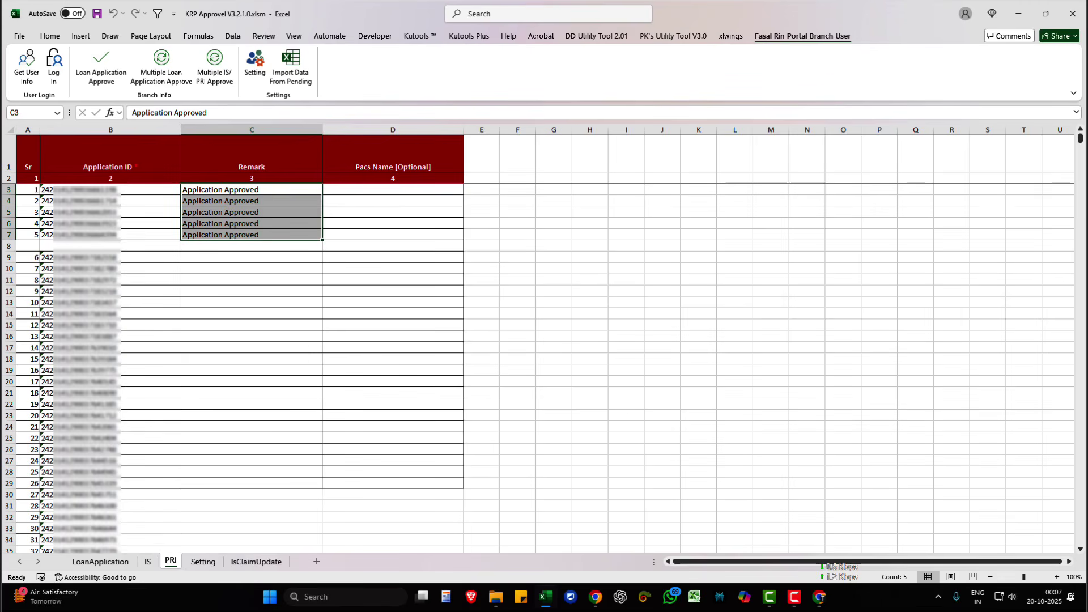